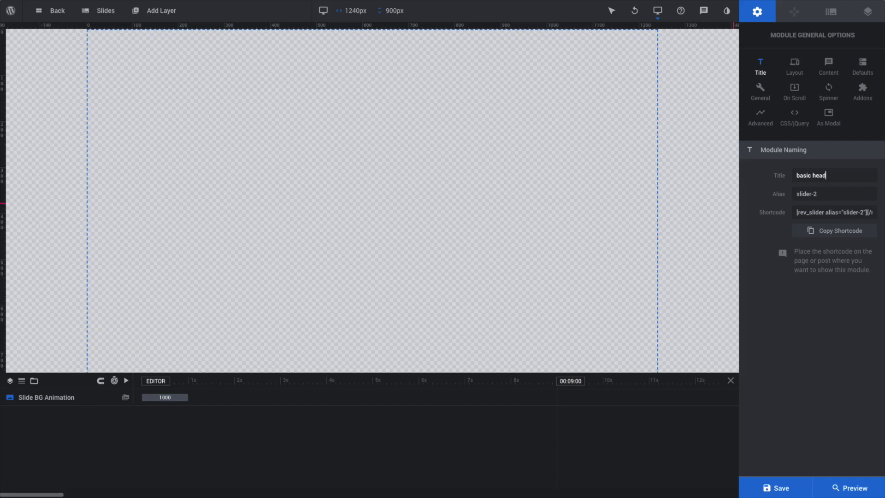
Set the module's title to "basic header tutorial" and its alias to "basic-header-tutorial".
{"action": "type", "text": "l"}
{"action": "key", "text": "Tab"}
{"action": "type", "text": "b"}
{"action": "key", "text": "Return"}
Set the slide background type to Image and use the "Crew collective" picture from the object library.
{"action": "left_click", "coordinate": [830, 20]}
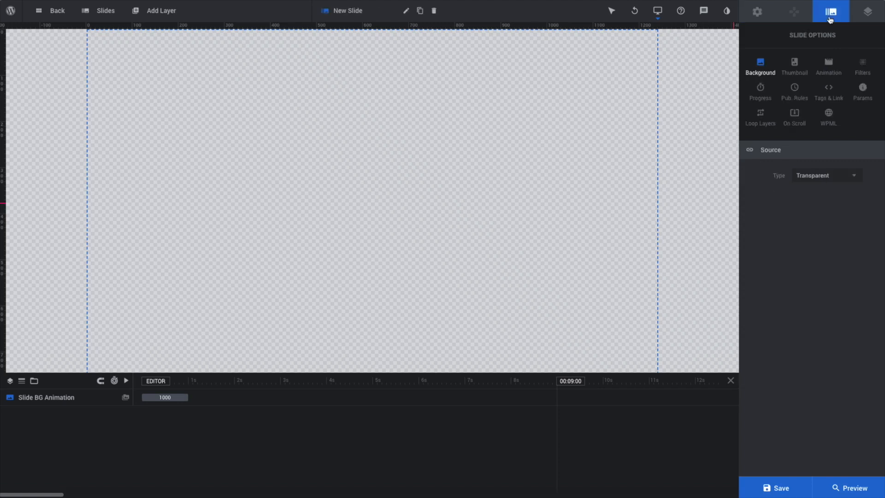
{"action": "left_click", "coordinate": [821, 176]}
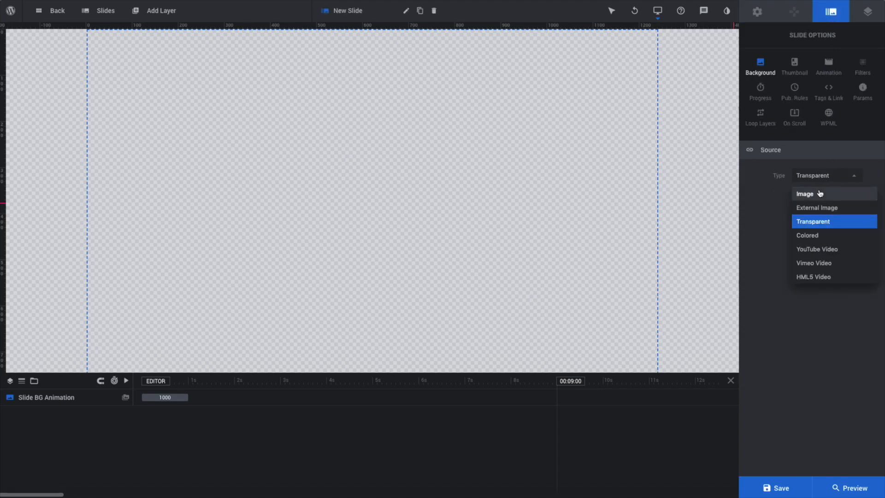
{"action": "left_click", "coordinate": [819, 196]}
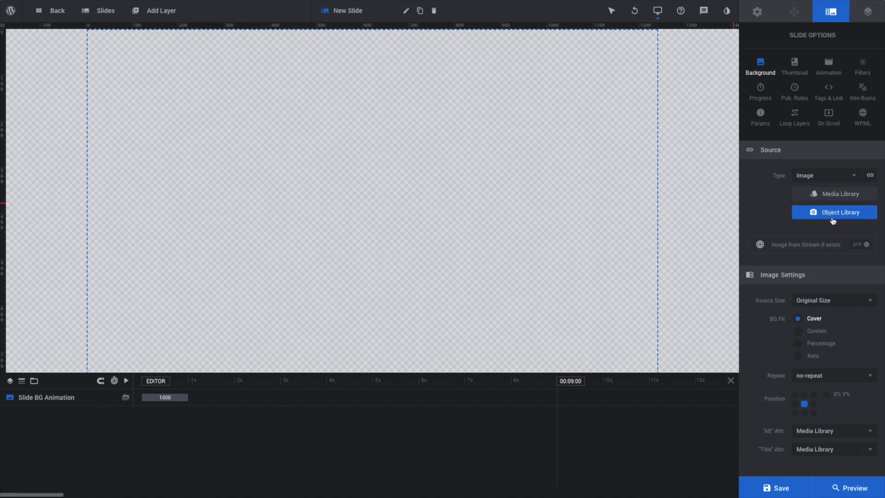
{"action": "left_click", "coordinate": [833, 218]}
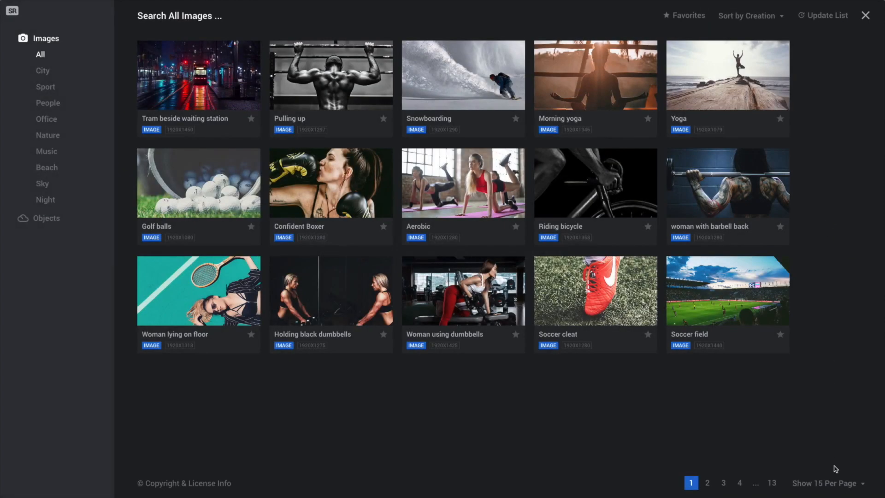
{"action": "left_click", "coordinate": [831, 482]}
{"action": "left_click", "coordinate": [833, 467]}
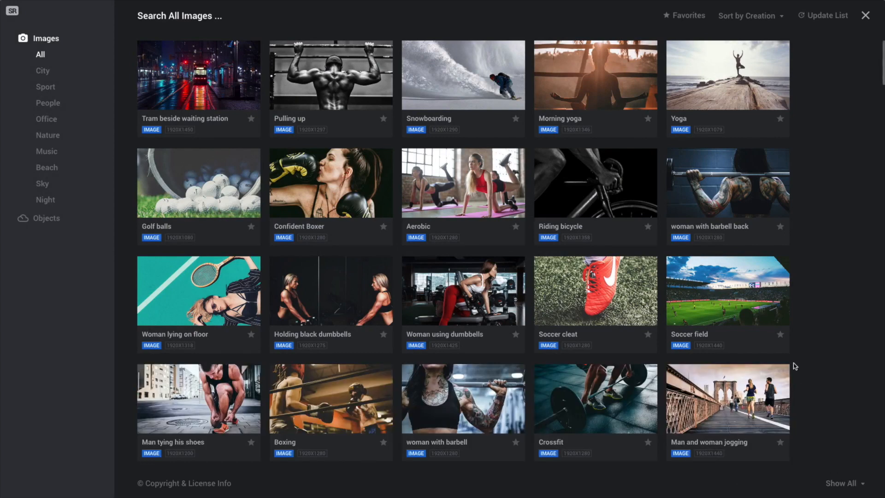
{"action": "scroll", "coordinate": [824, 366], "scroll_direction": "down", "scroll_amount": 10}
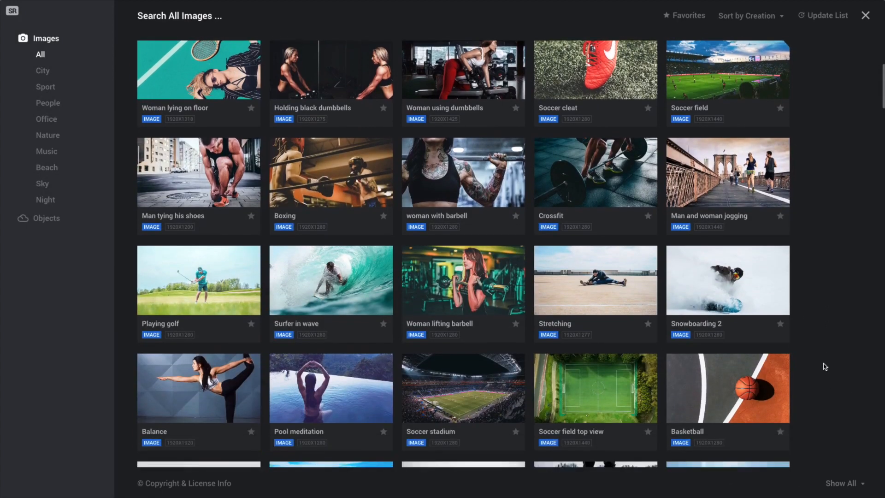
{"action": "scroll", "coordinate": [824, 367], "scroll_direction": "down", "scroll_amount": 12}
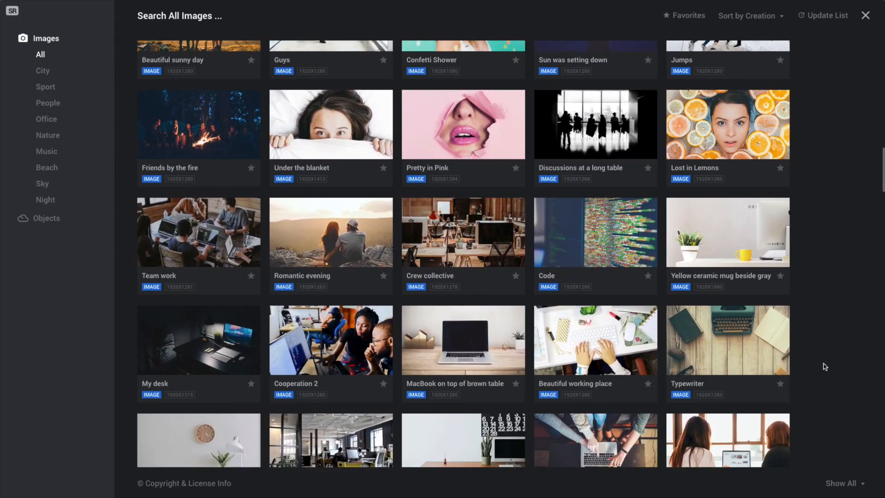
{"action": "mouse_move", "coordinate": [499, 237]}
{"action": "left_click", "coordinate": [498, 235]}
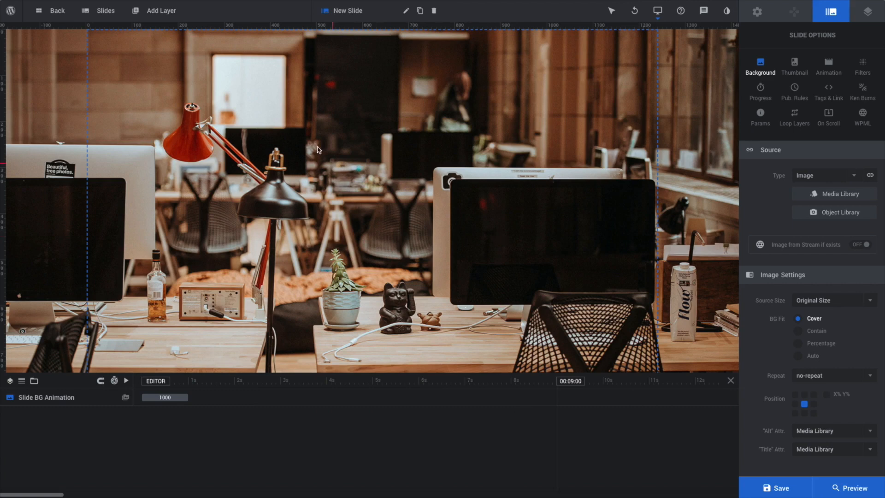
Add a shape layer as an overlay, apply the Cover size preset to it and save the module.
{"action": "mouse_move", "coordinate": [169, 18]}
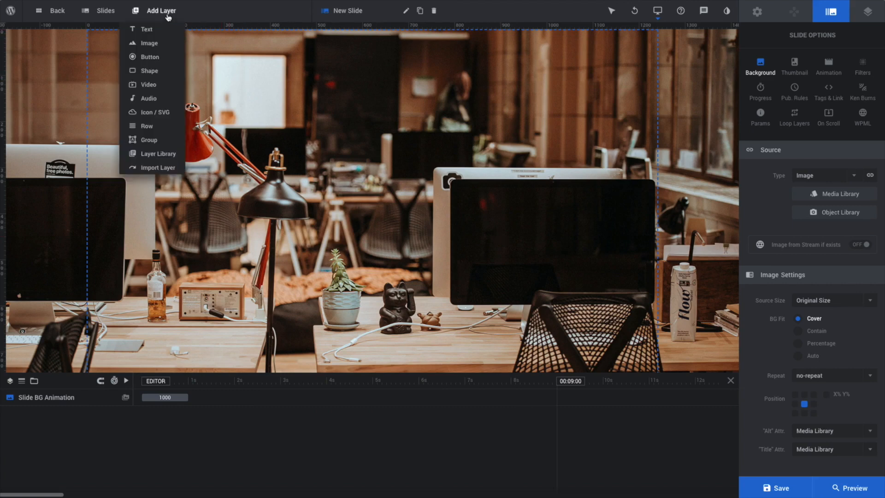
{"action": "left_click", "coordinate": [157, 72]}
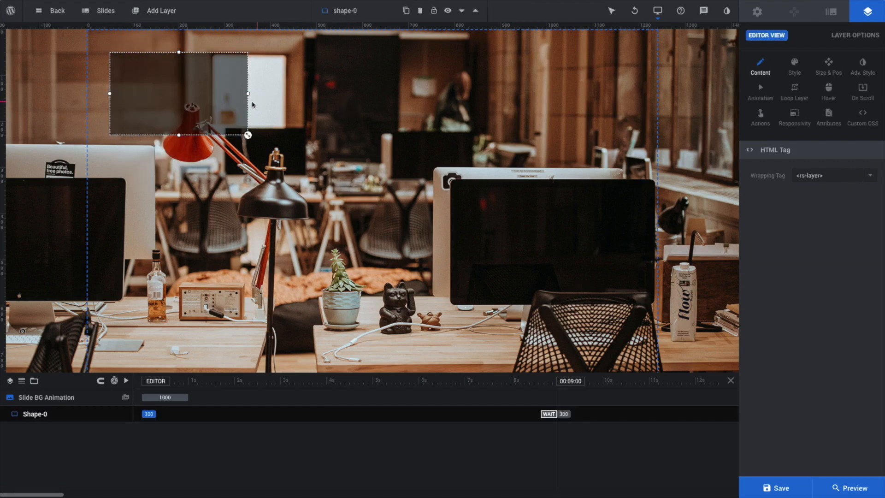
{"action": "left_click", "coordinate": [818, 70]}
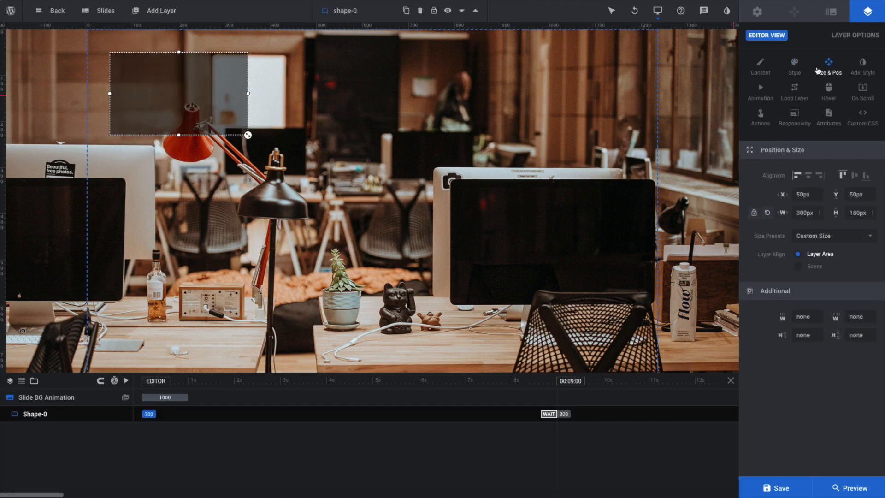
{"action": "left_click", "coordinate": [821, 237]}
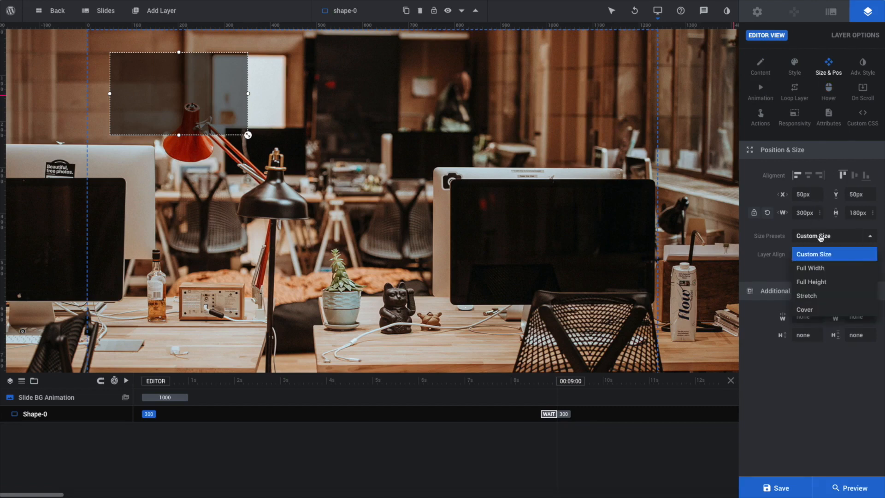
{"action": "left_click", "coordinate": [820, 310]}
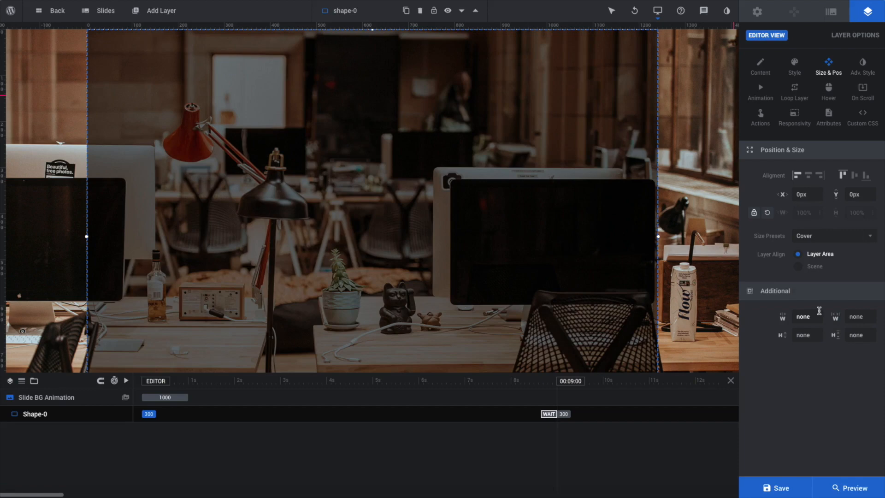
{"action": "left_click", "coordinate": [778, 489]}
{"action": "left_click", "coordinate": [799, 267]}
{"action": "left_click", "coordinate": [786, 481]}
Change the module's loading spinner to style 7.
{"action": "left_click", "coordinate": [755, 11]}
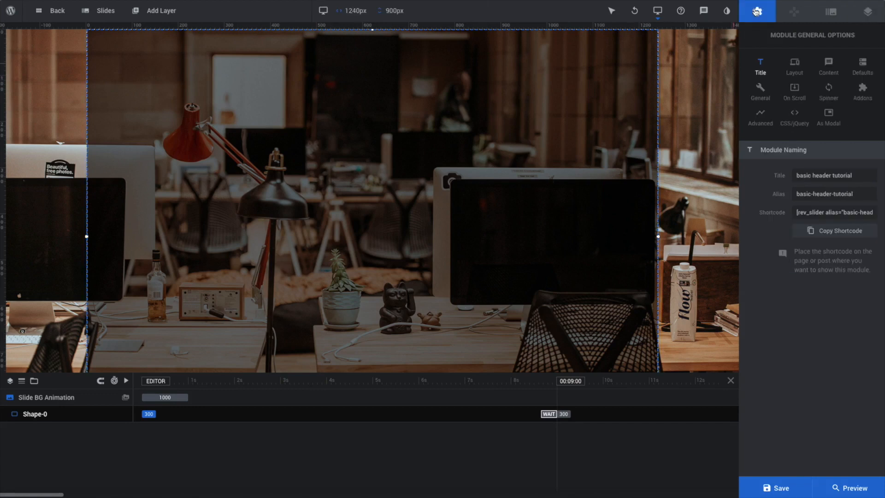
{"action": "left_click", "coordinate": [828, 100]}
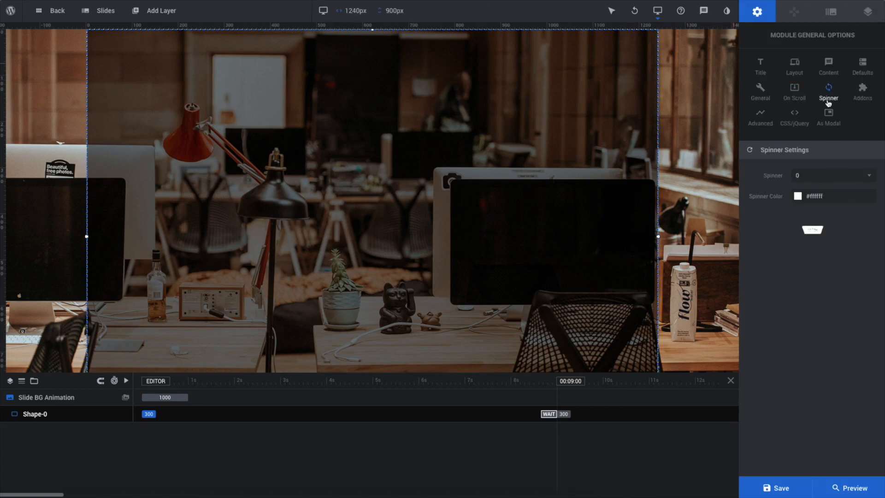
{"action": "left_click", "coordinate": [833, 177]}
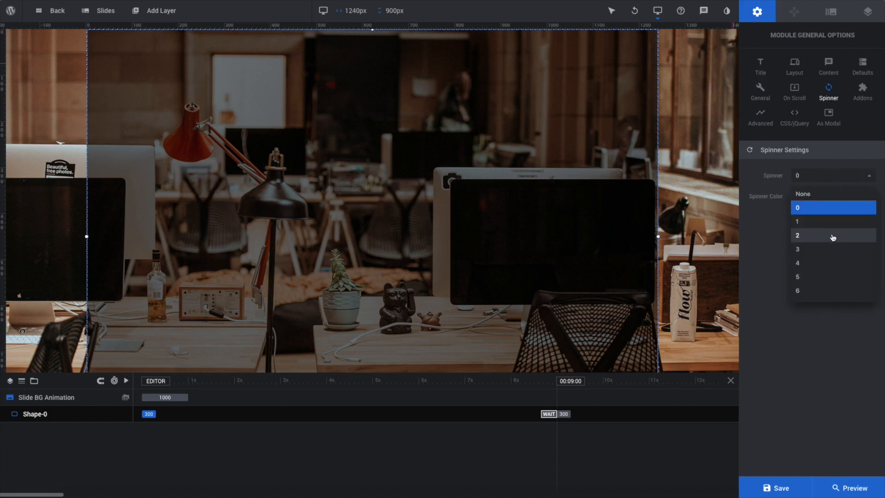
{"action": "scroll", "coordinate": [833, 236], "scroll_direction": "down", "scroll_amount": 3}
{"action": "left_click", "coordinate": [820, 216]}
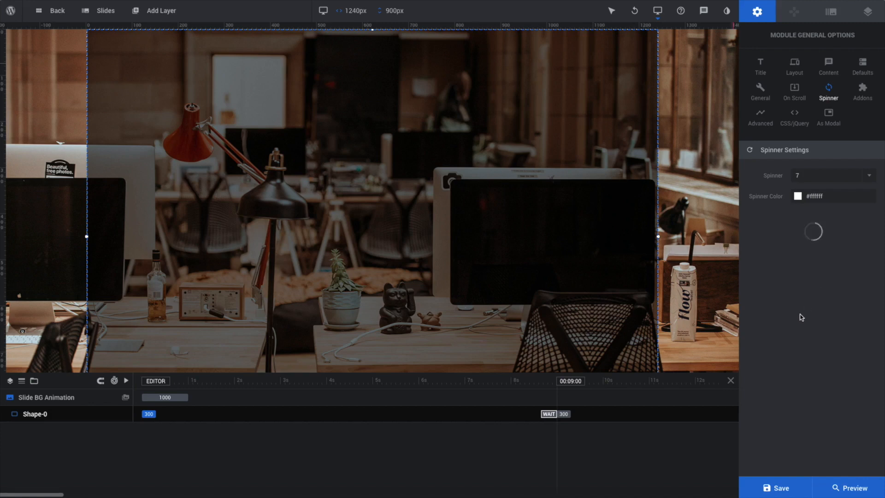
Add a text layer and align it to the horizontal center and vertical middle of the slide.
{"action": "mouse_move", "coordinate": [162, 14]}
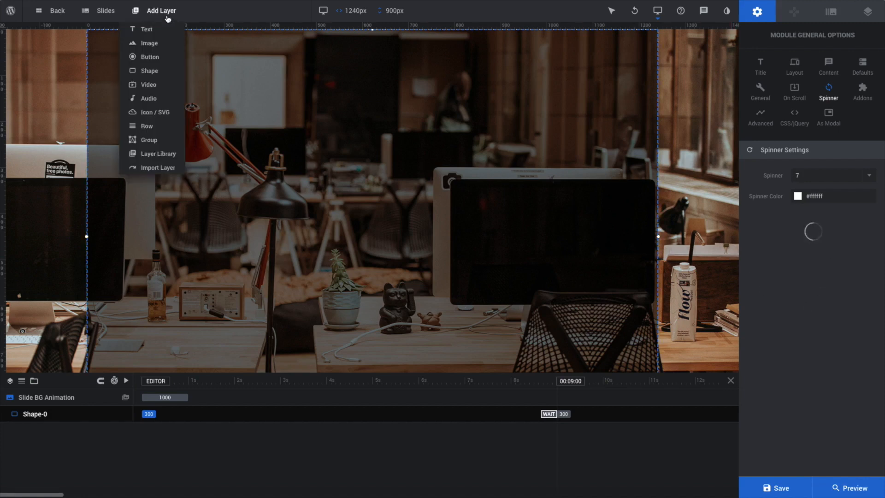
{"action": "mouse_move", "coordinate": [153, 34]}
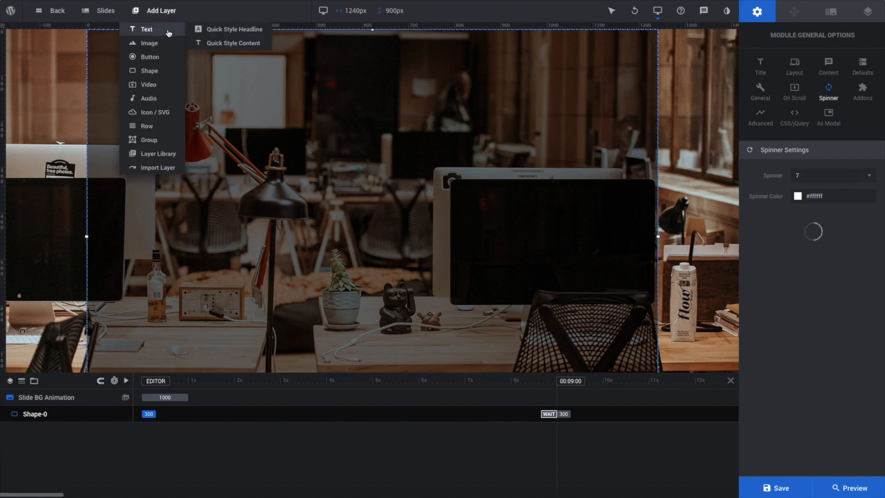
{"action": "left_click", "coordinate": [169, 33]}
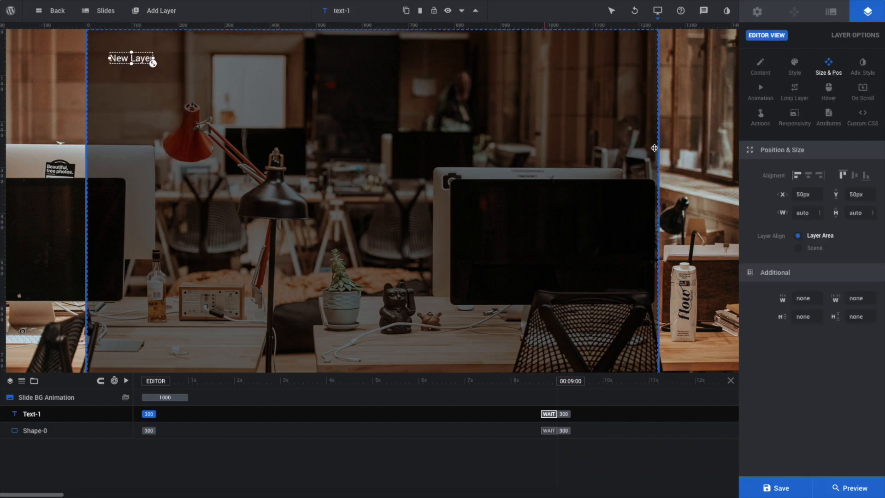
{"action": "left_click", "coordinate": [808, 175]}
{"action": "left_click", "coordinate": [853, 175]}
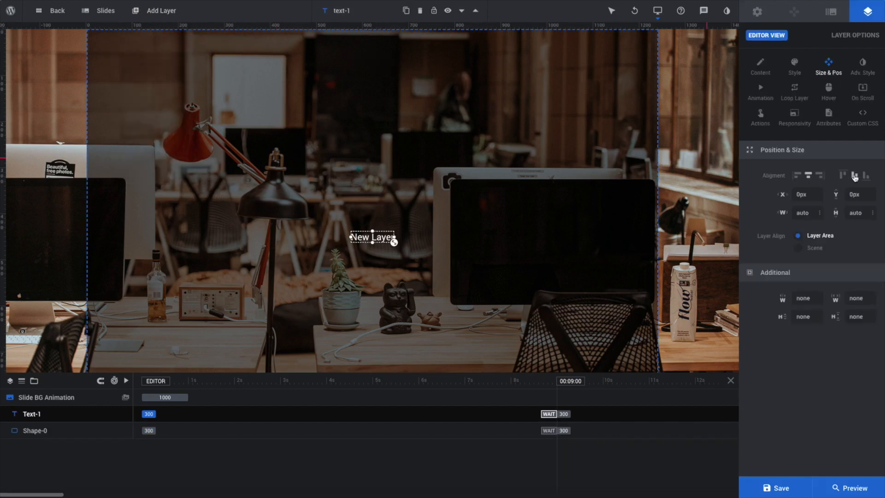
Replace the text layer's content with "Welcome to my" and "Website" on two lines, with centered text alignment.
{"action": "left_click", "coordinate": [758, 64]}
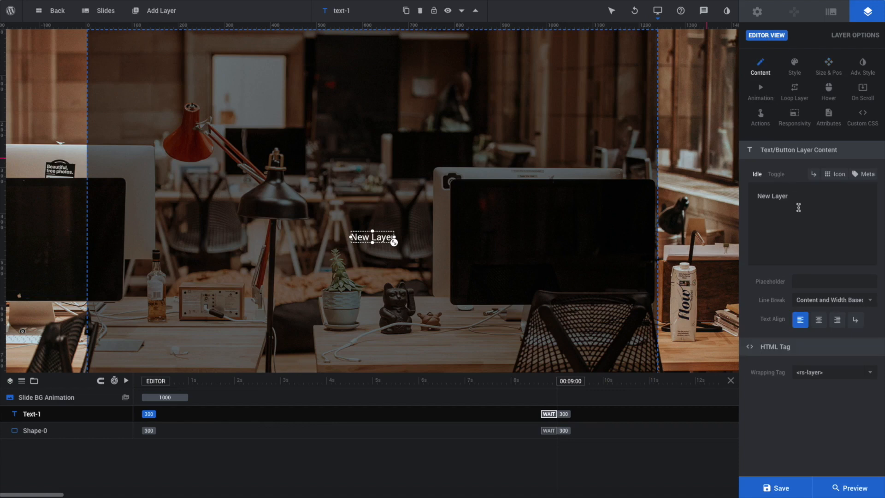
{"action": "key", "text": "ctrl+a"}
{"action": "type", "text": "W"}
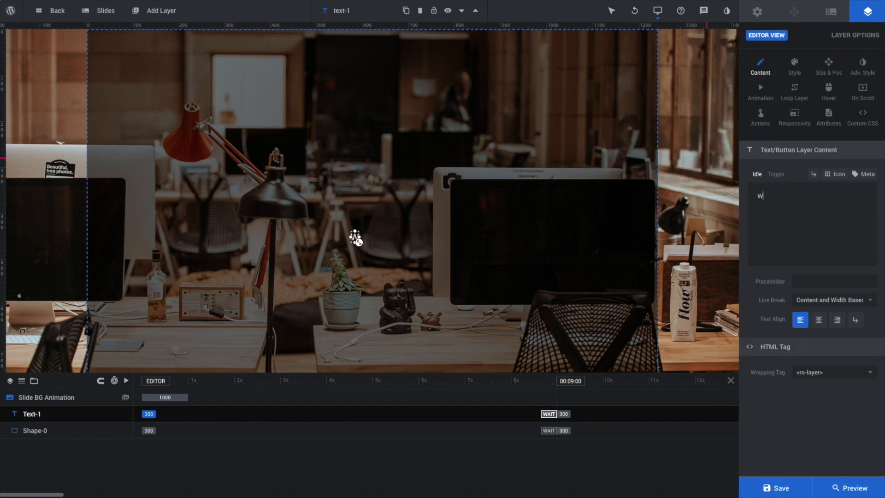
{"action": "type", "text": "elcome to my"}
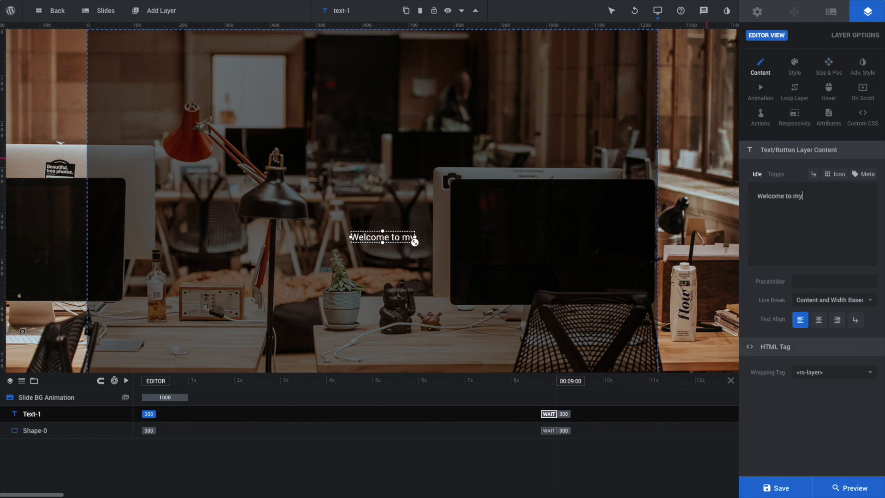
{"action": "key", "text": "Return"}
{"action": "type", "text": "Website"}
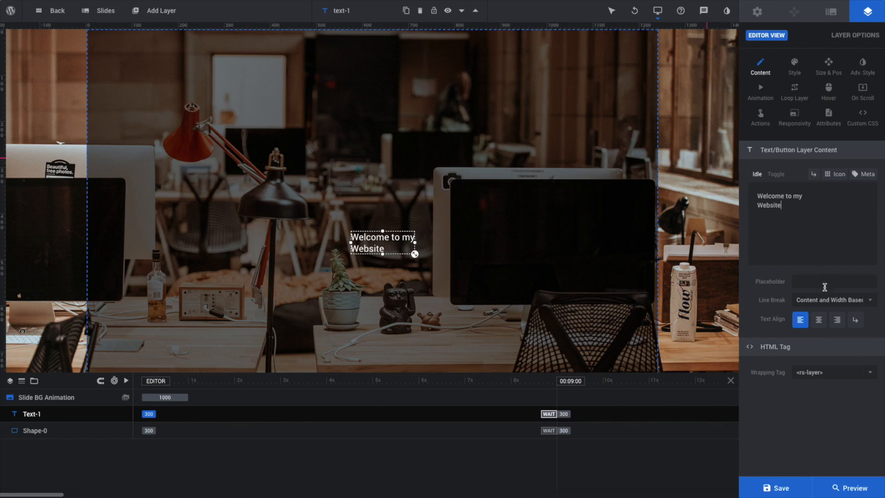
{"action": "left_click", "coordinate": [819, 320]}
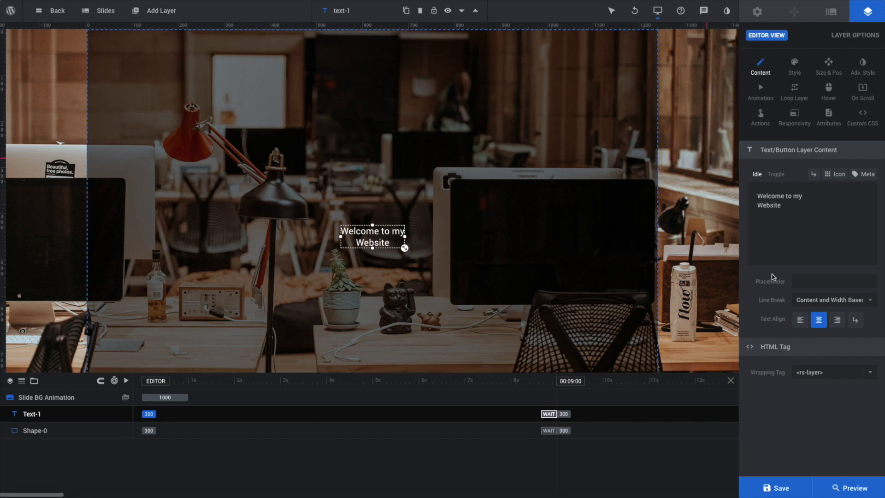
Style the headline in Poppins with 500 Medium weight and scale it up to a font size of about 73 px.
{"action": "scroll", "coordinate": [708, 220], "scroll_direction": "down", "scroll_amount": 1}
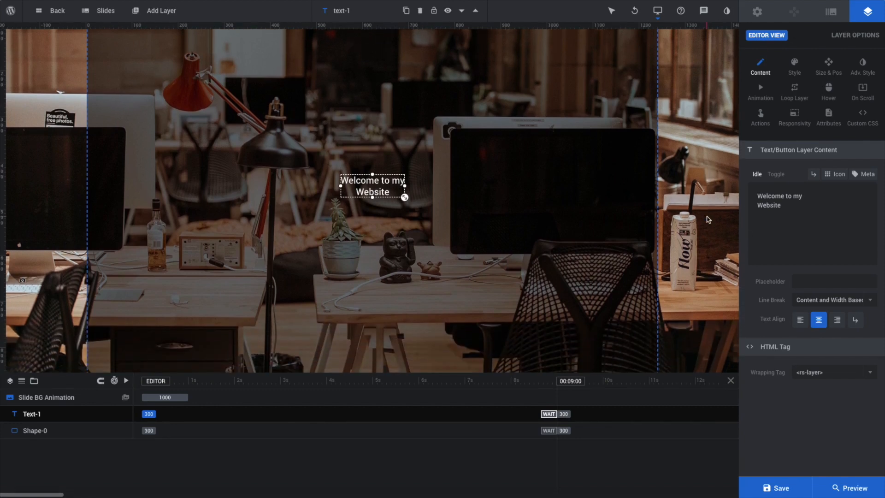
{"action": "left_click", "coordinate": [802, 66]}
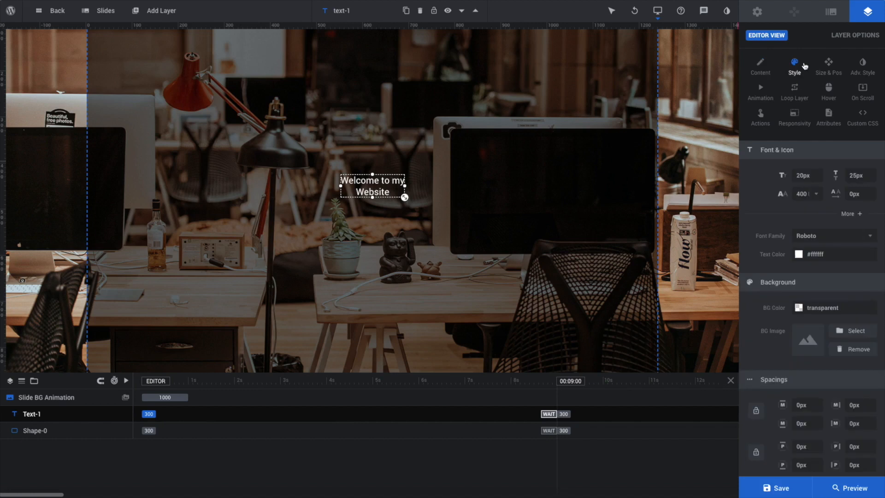
{"action": "left_click", "coordinate": [833, 239]}
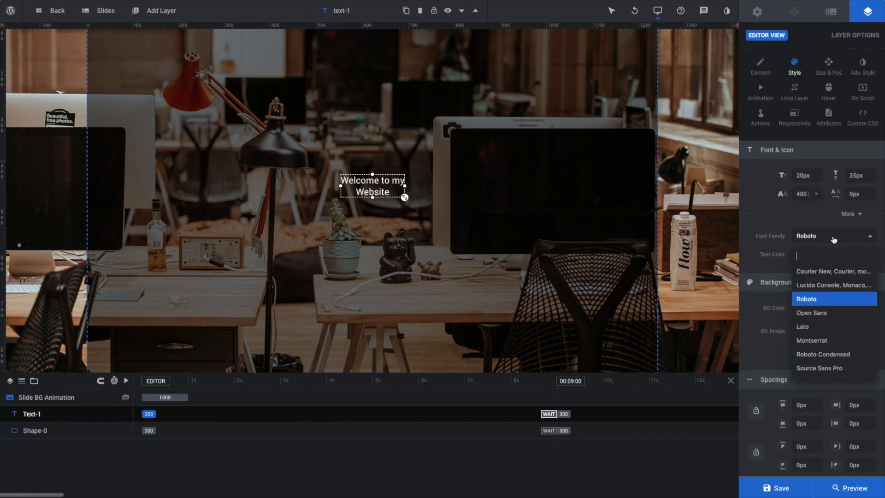
{"action": "type", "text": "popp"}
{"action": "key", "text": "Return"}
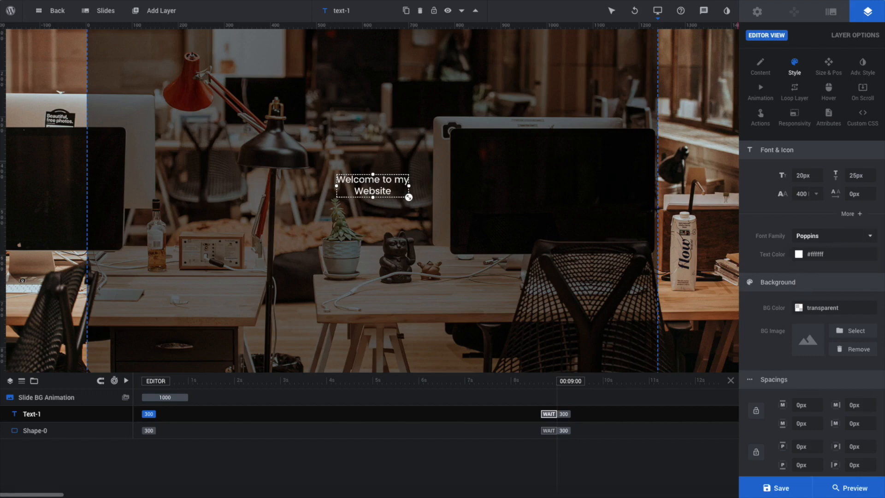
{"action": "left_click", "coordinate": [814, 195]}
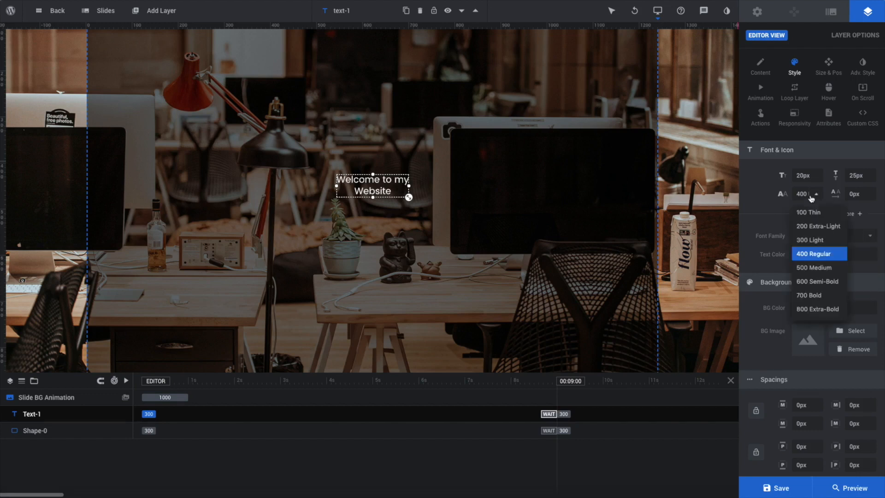
{"action": "left_click", "coordinate": [825, 270]}
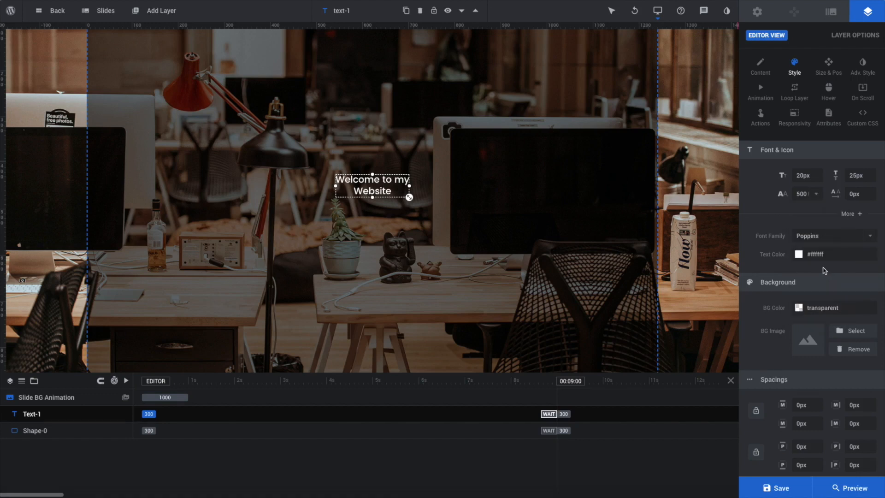
{"action": "left_click_drag", "start_coordinate": [409, 197], "coordinate": [511, 260]}
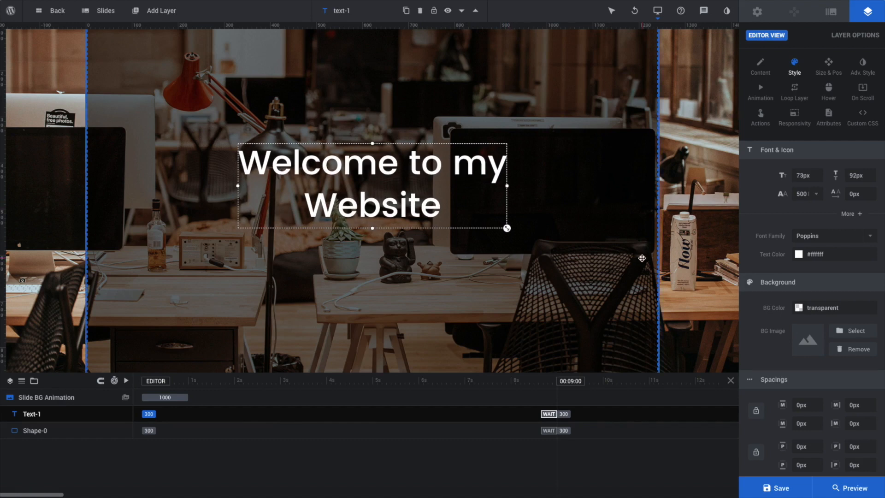
Add a button layer using the dark rectangular "Click Here" preset and place it below the headline.
{"action": "mouse_move", "coordinate": [147, 10]}
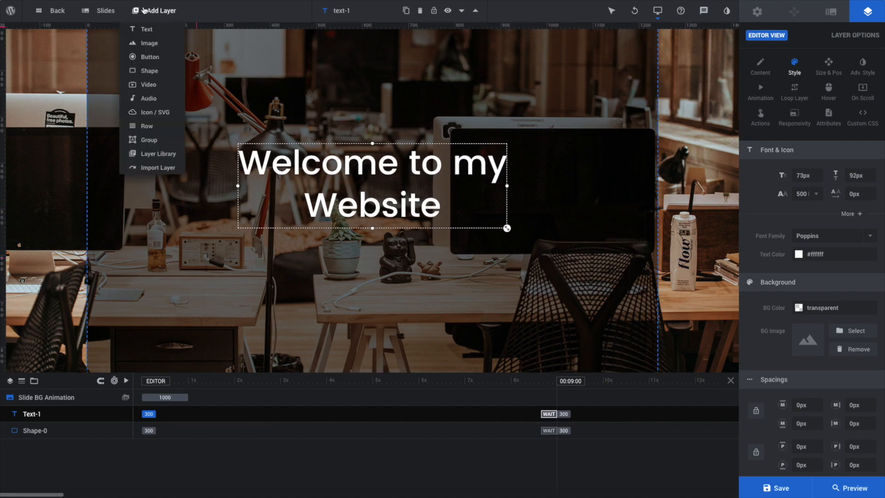
{"action": "left_click", "coordinate": [169, 61]}
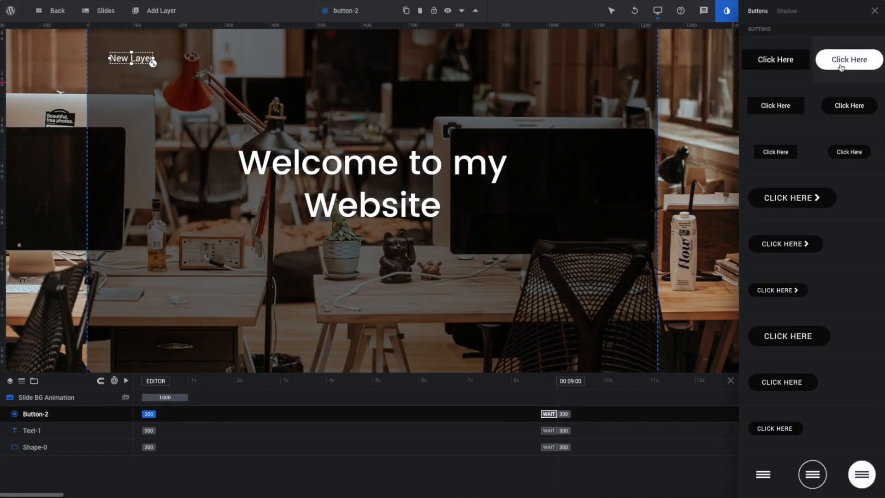
{"action": "left_click", "coordinate": [781, 65]}
{"action": "left_click", "coordinate": [874, 11]}
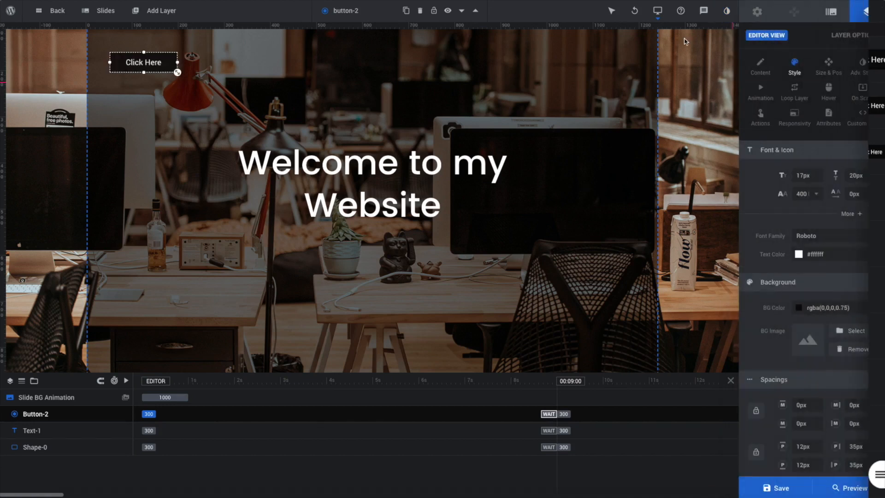
{"action": "left_click_drag", "start_coordinate": [154, 68], "coordinate": [393, 269]}
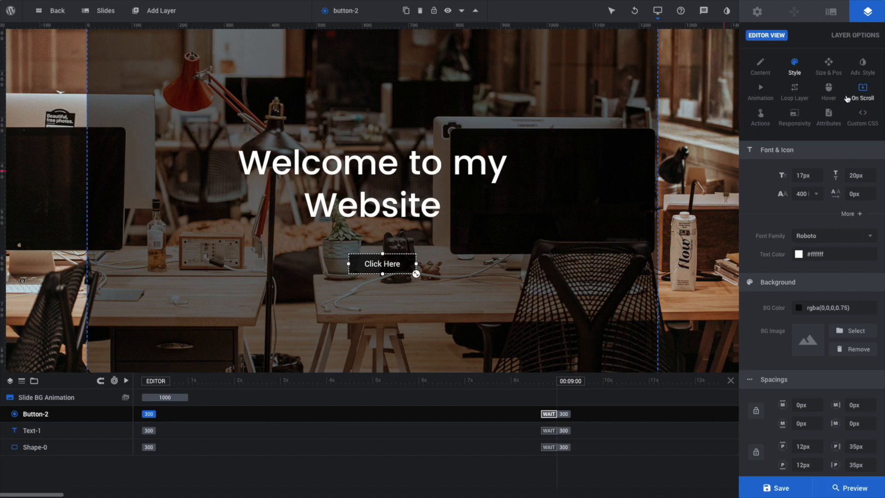
Align the button to the horizontal center and vertical middle of the slide, and shift it down to a Y offset of 170px.
{"action": "left_click", "coordinate": [831, 76]}
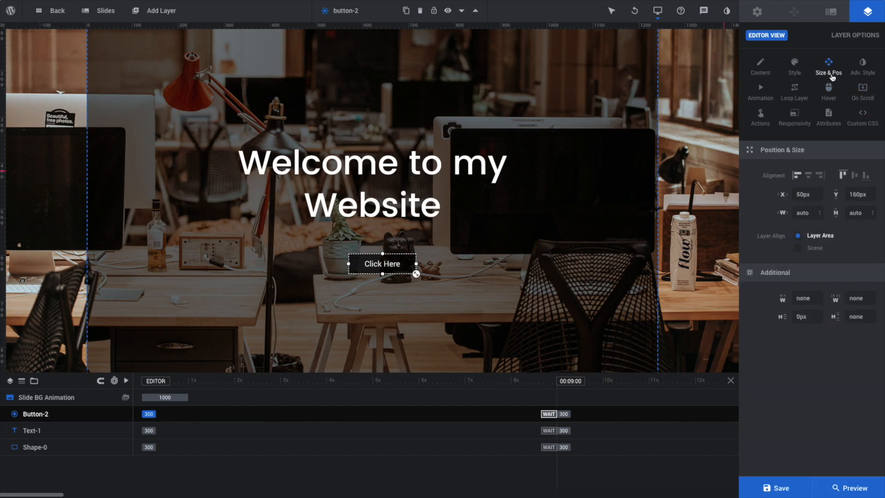
{"action": "left_click", "coordinate": [808, 179]}
{"action": "left_click", "coordinate": [855, 178]}
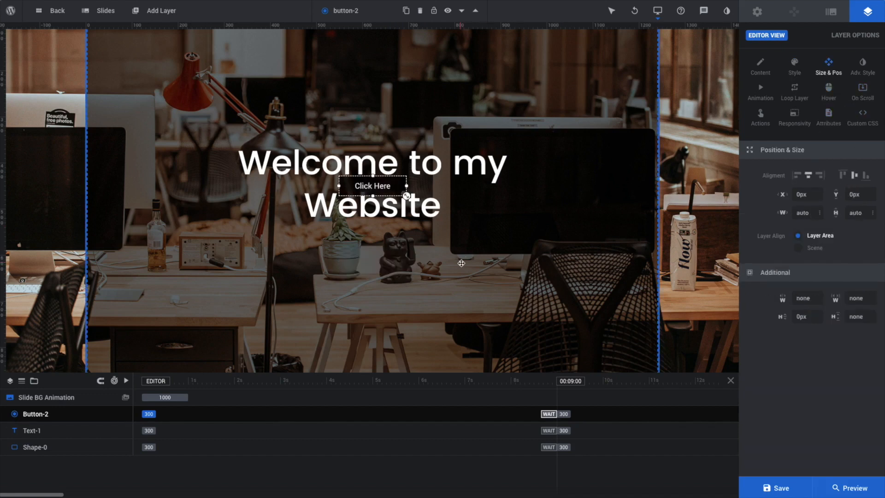
{"action": "key", "text": "shift+Down"}
{"action": "key", "text": "shift+Down"}
{"action": "key", "text": "shift+Down"}
{"action": "key", "text": "shift+Down"}
{"action": "key", "text": "shift+Down"}
{"action": "key", "text": "shift+Down"}
{"action": "key", "text": "shift+Down"}
{"action": "key", "text": "shift+Down"}
{"action": "key", "text": "shift+Down"}
{"action": "key", "text": "shift+Down"}
{"action": "key", "text": "shift+Down"}
{"action": "key", "text": "shift+Down"}
{"action": "key", "text": "shift+Down"}
{"action": "key", "text": "shift+Down"}
{"action": "key", "text": "shift+Down"}
{"action": "key", "text": "shift+Down"}
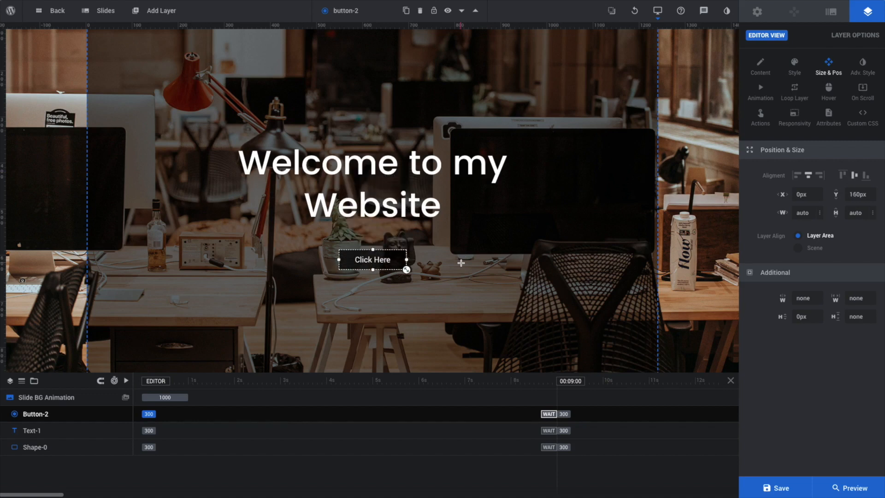
{"action": "key", "text": "shift+Down"}
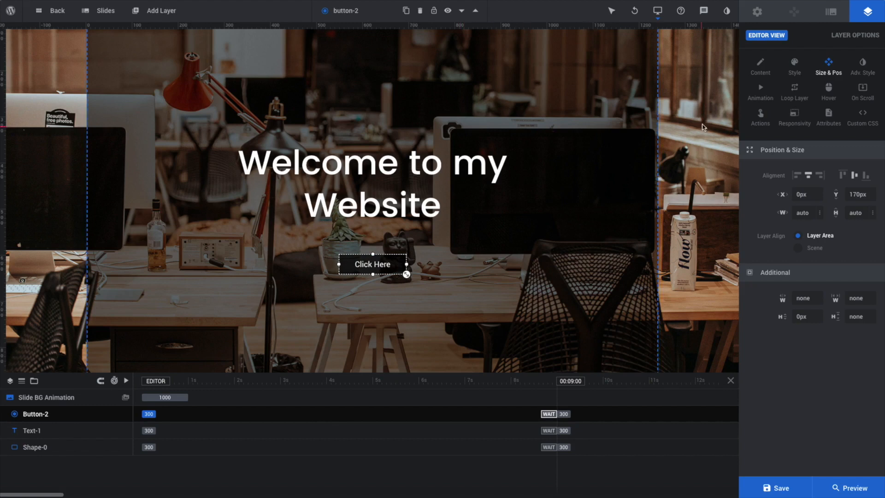
Replace the button's text with "Learn More".
{"action": "left_click", "coordinate": [749, 73]}
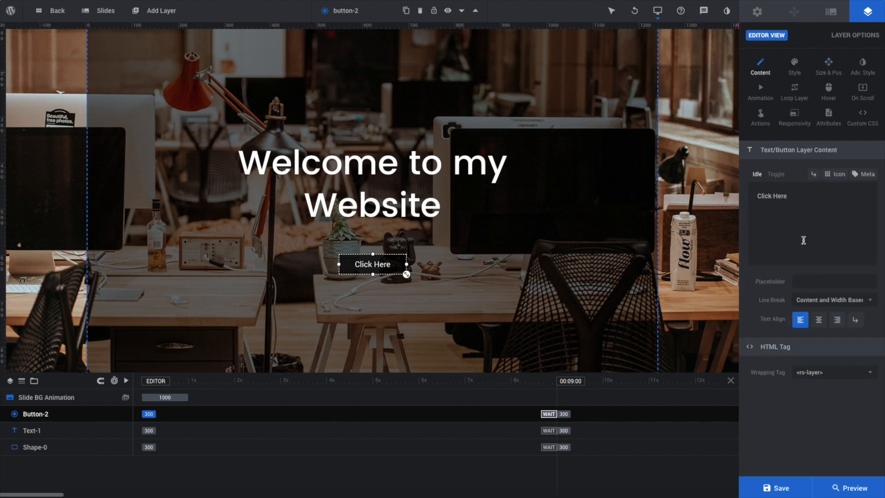
{"action": "triple_click", "coordinate": [803, 240]}
{"action": "type", "text": "Learn More"}
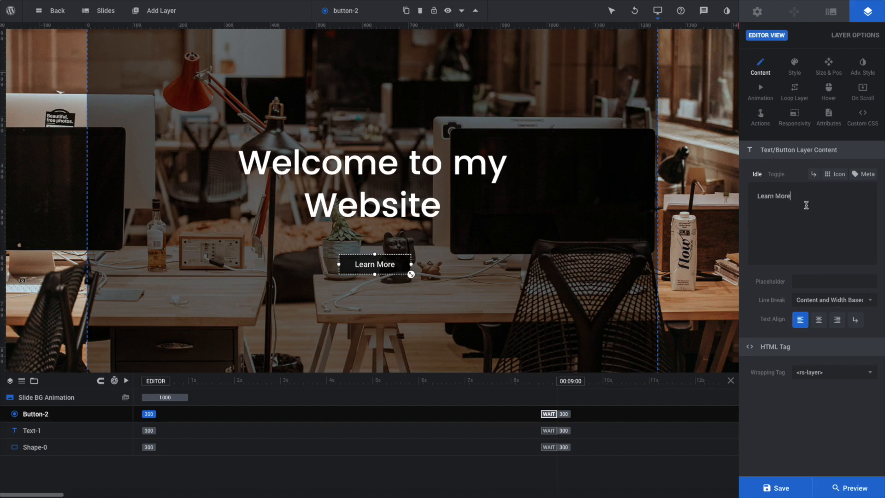
Set the button's font family to Poppins with 500 Medium weight.
{"action": "left_click", "coordinate": [800, 68]}
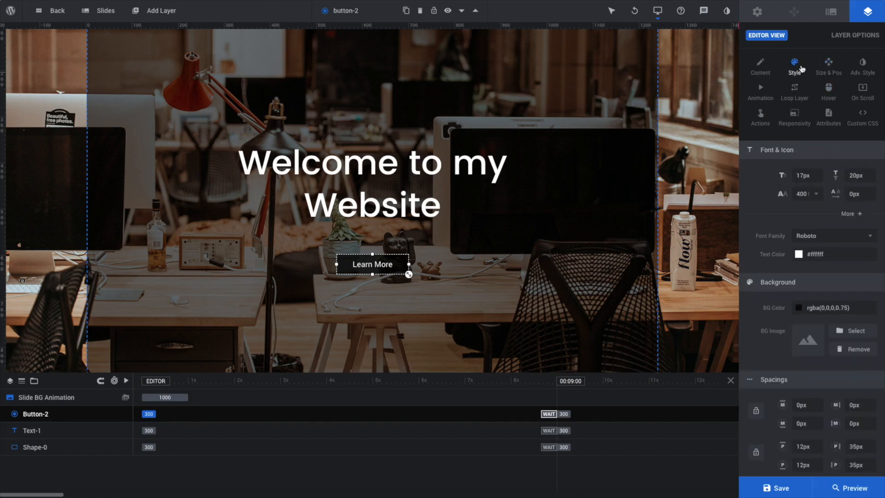
{"action": "left_click", "coordinate": [822, 236]}
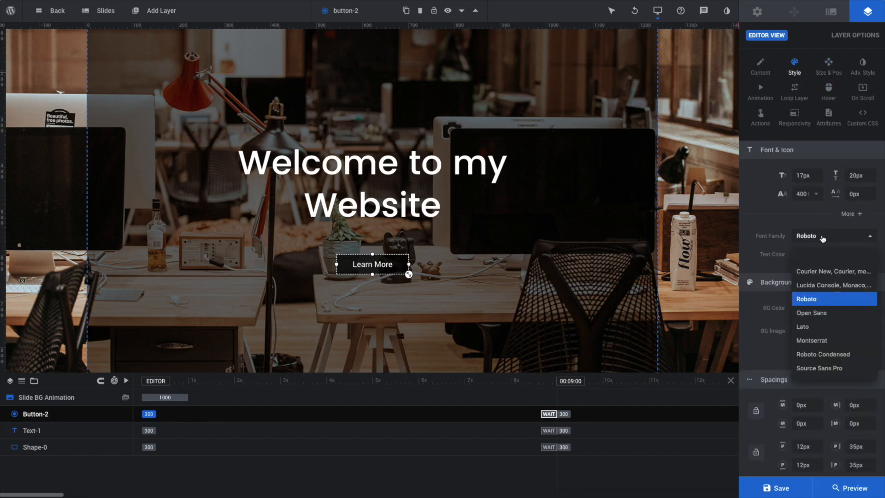
{"action": "type", "text": "popp"}
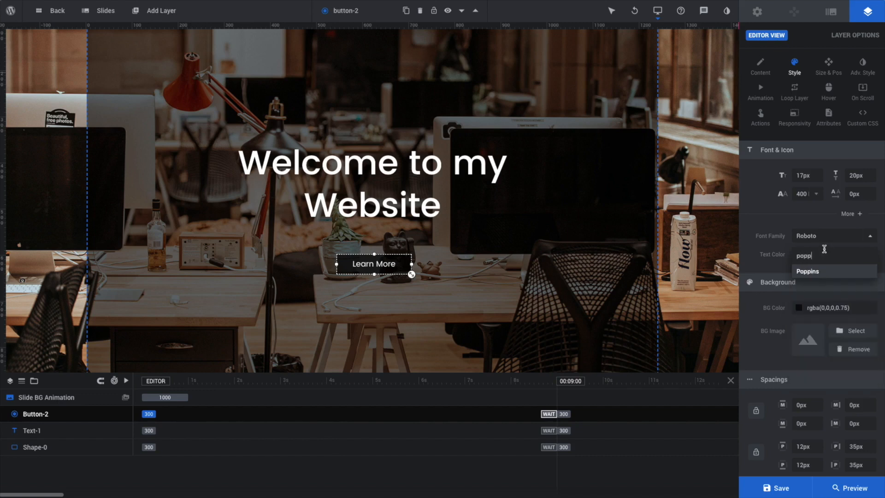
{"action": "left_click", "coordinate": [826, 273]}
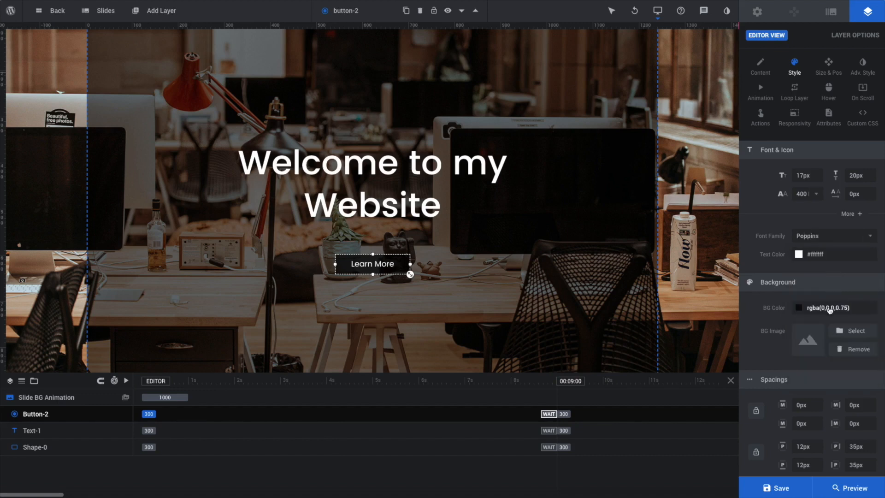
{"action": "left_click", "coordinate": [804, 193]}
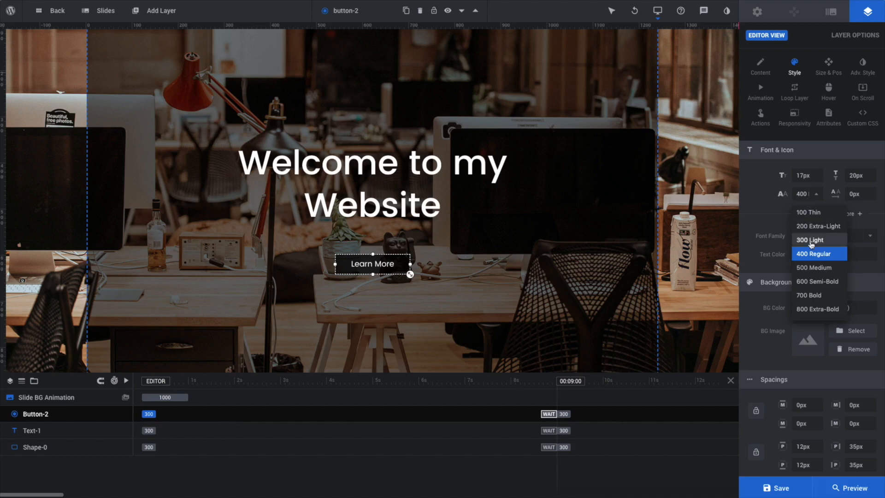
{"action": "left_click", "coordinate": [818, 268]}
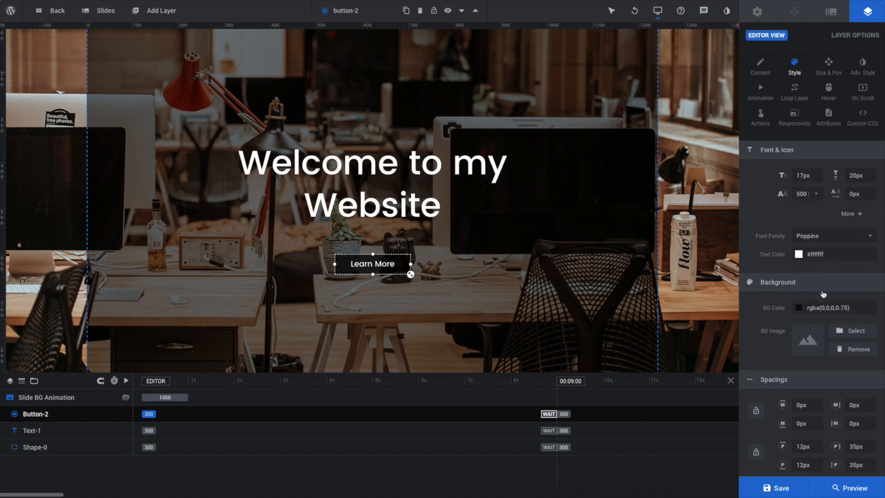
Change the button's background color to the blue preset #007aff.
{"action": "left_click", "coordinate": [829, 307]}
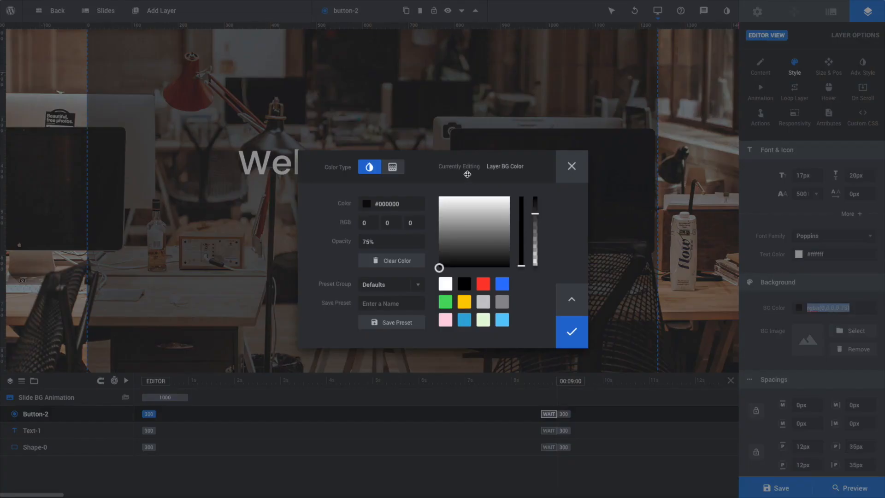
{"action": "left_click_drag", "start_coordinate": [467, 174], "coordinate": [685, 172]}
{"action": "left_click", "coordinate": [716, 283]}
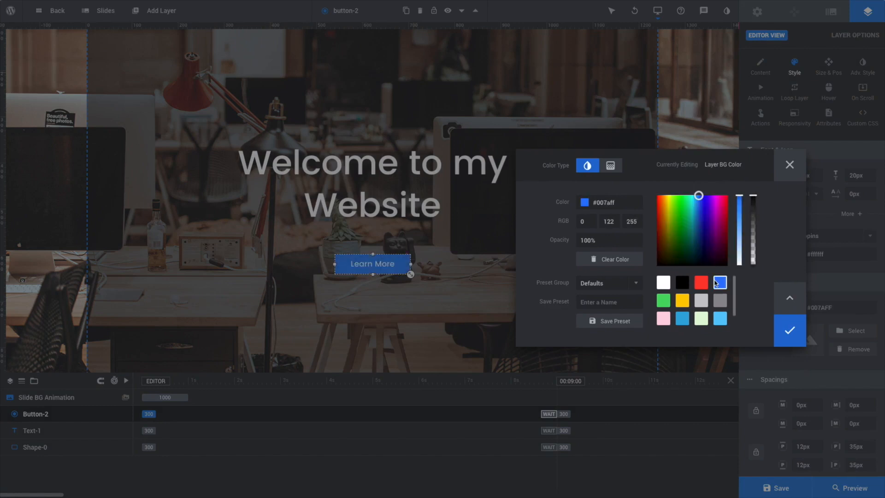
{"action": "left_click", "coordinate": [790, 332]}
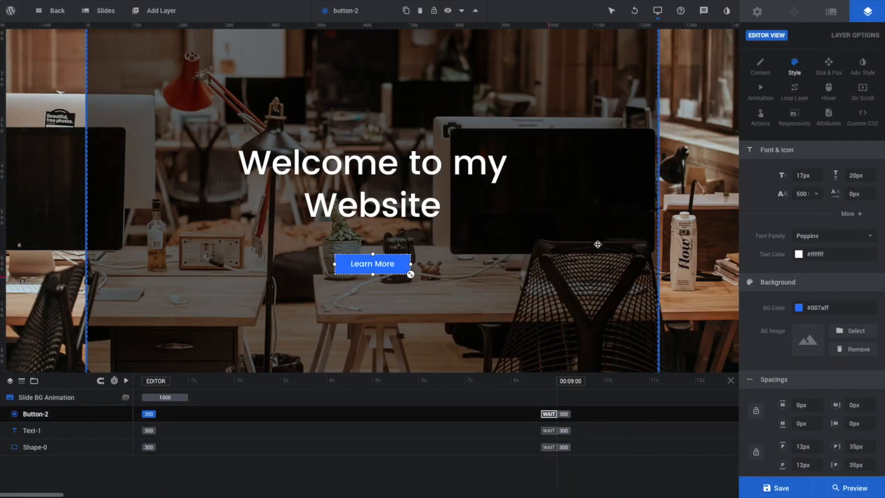
Reset the button's hover style to match its idle look and set the hover brightness filter to 120%.
{"action": "left_click", "coordinate": [829, 99]}
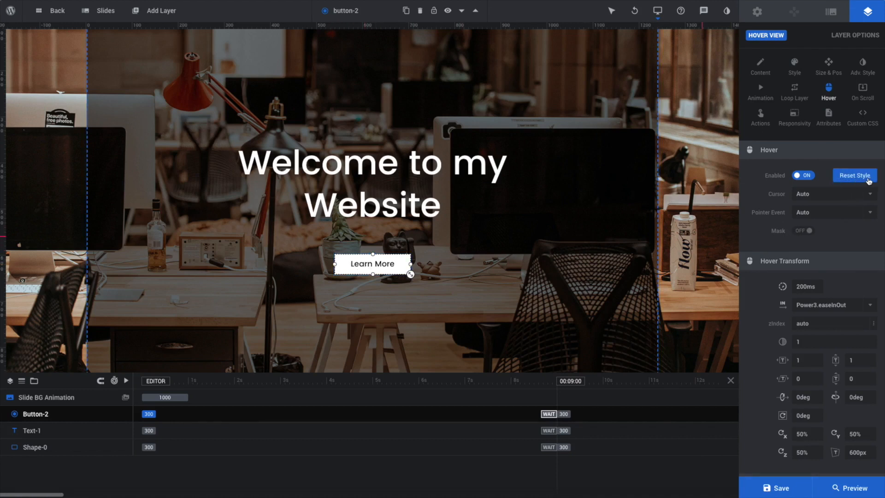
{"action": "left_click", "coordinate": [849, 181]}
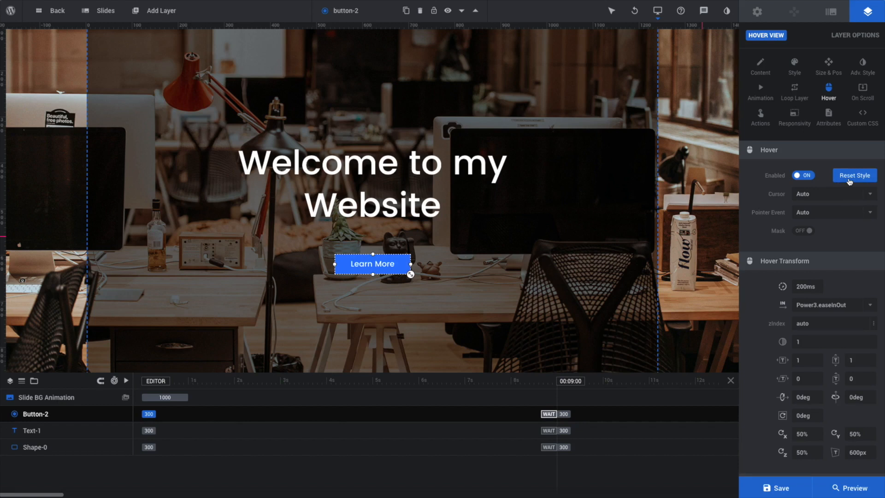
{"action": "scroll", "coordinate": [853, 277], "scroll_direction": "down", "scroll_amount": 2}
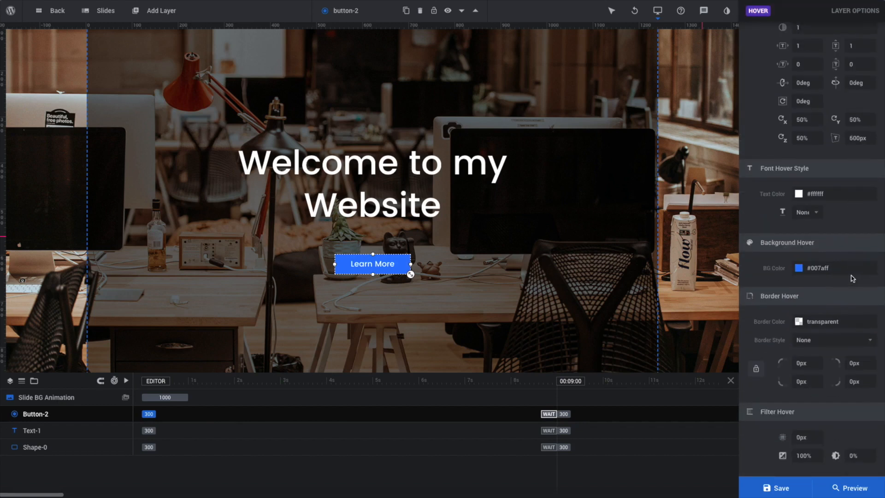
{"action": "left_click", "coordinate": [814, 455]}
{"action": "type", "text": "120%"}
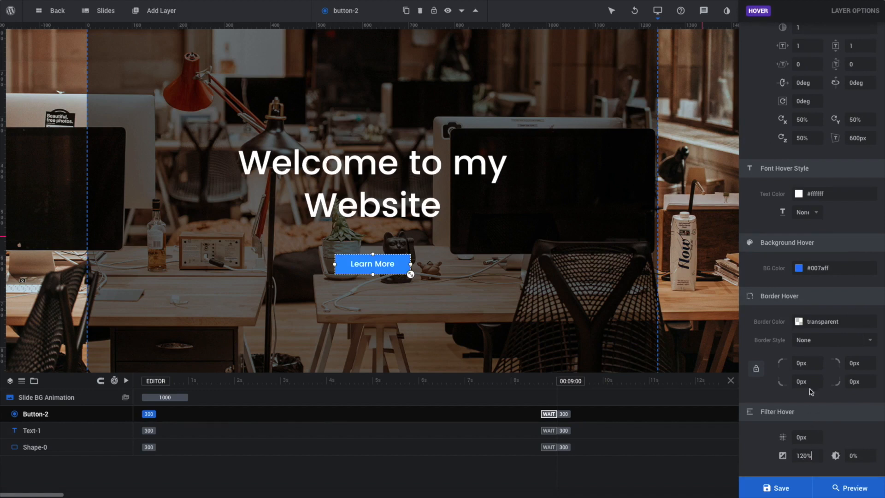
{"action": "scroll", "coordinate": [783, 277], "scroll_direction": "up", "scroll_amount": 10}
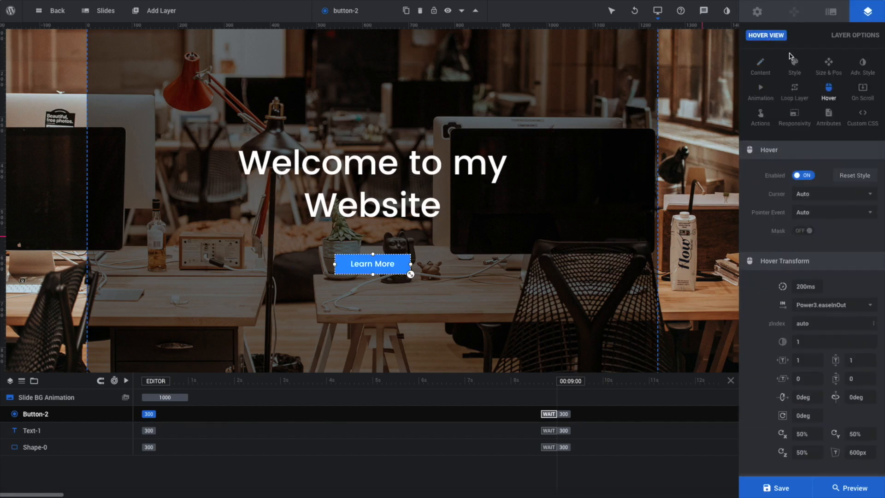
{"action": "left_click", "coordinate": [794, 67]}
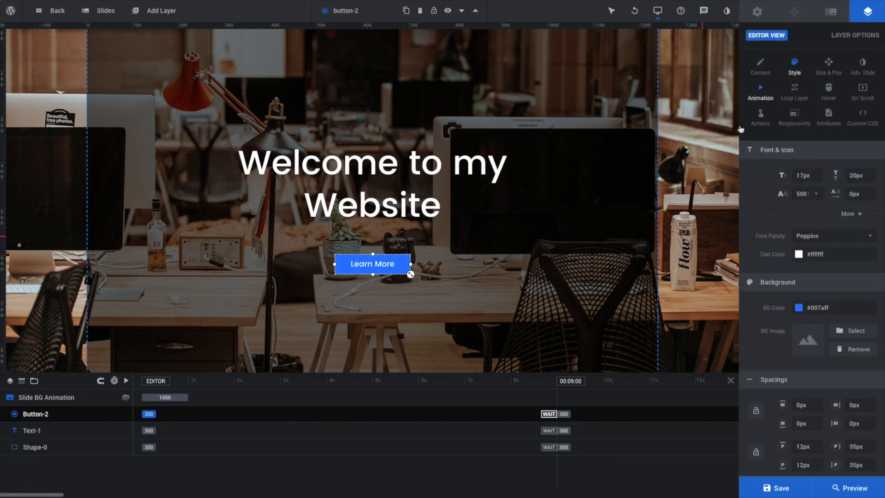
{"action": "left_click", "coordinate": [500, 307]}
{"action": "left_click", "coordinate": [690, 308]}
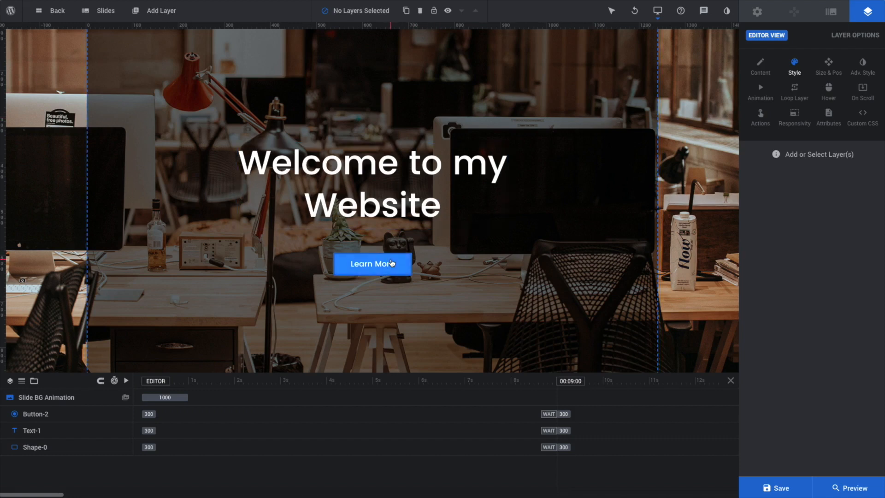
Scale the button up to a font size of about 24px and the headline up to about 82px.
{"action": "left_click", "coordinate": [407, 271]}
{"action": "left_click_drag", "start_coordinate": [410, 274], "coordinate": [427, 280]}
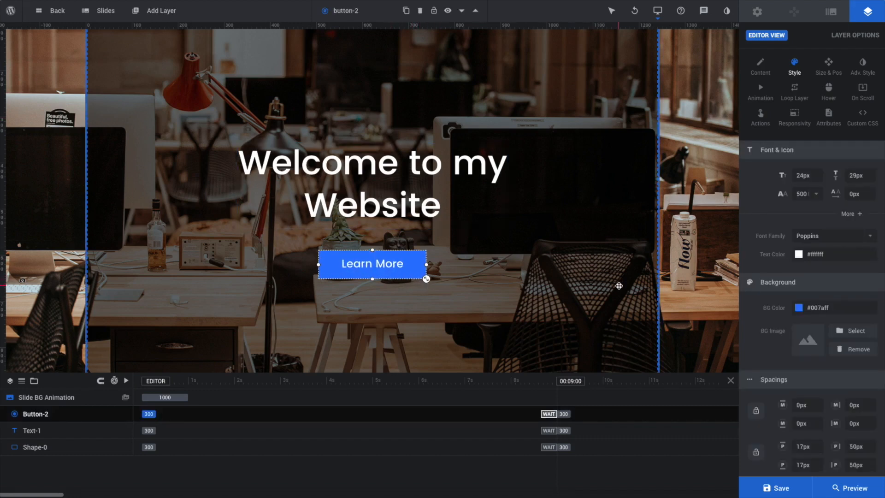
{"action": "left_click", "coordinate": [446, 217]}
{"action": "left_click_drag", "start_coordinate": [507, 228], "coordinate": [522, 240]}
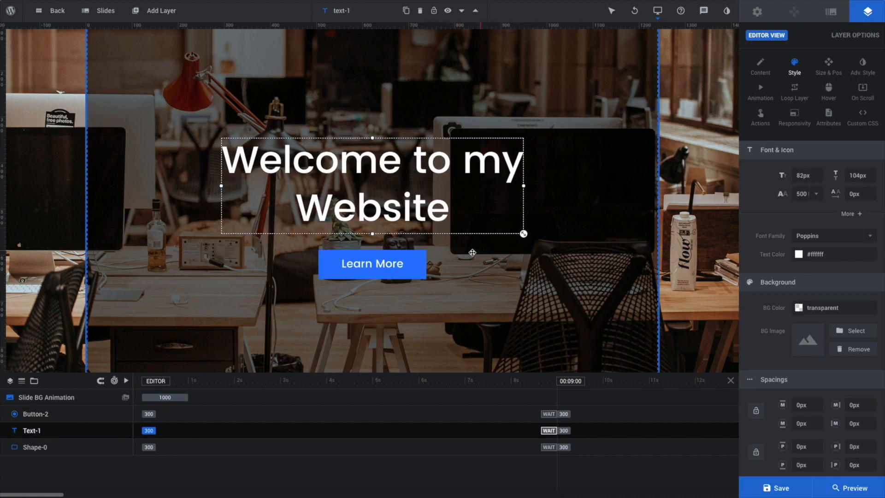
Scale the "Learn More" button down slightly so it is a bit smaller beneath the headline.
{"action": "left_click", "coordinate": [428, 280]}
{"action": "left_click_drag", "start_coordinate": [425, 277], "coordinate": [419, 277]}
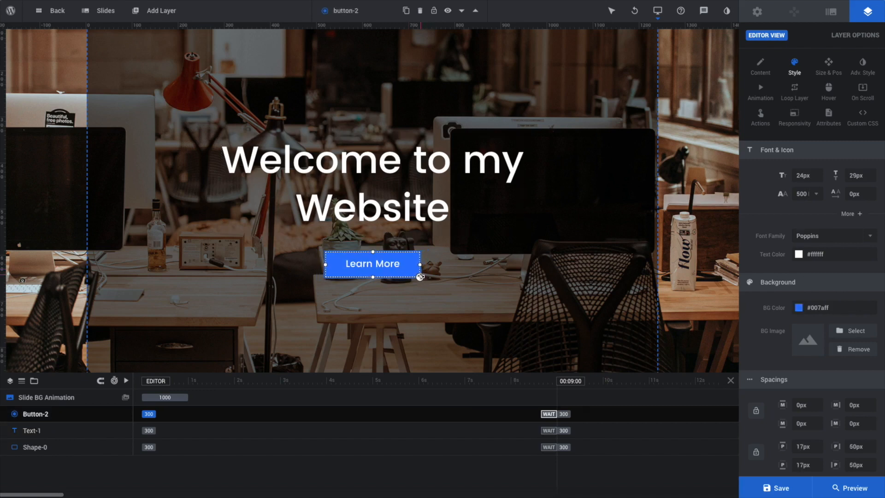
{"action": "left_click", "coordinate": [420, 276]}
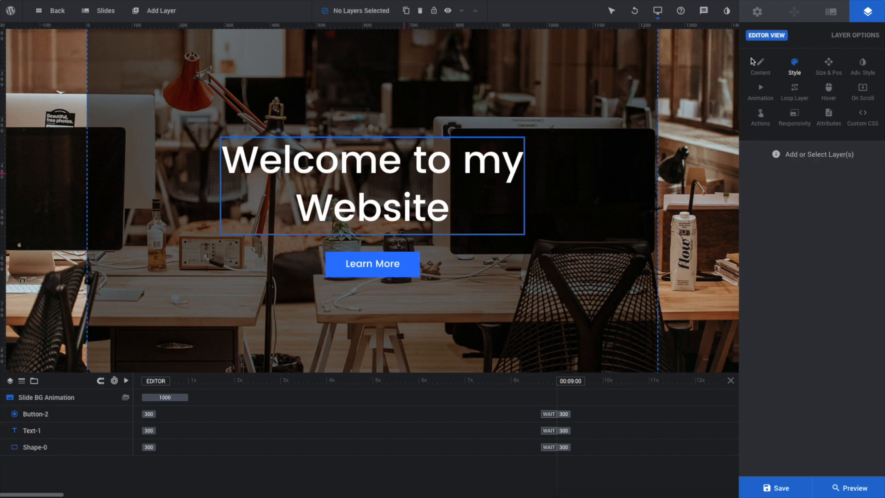
Set the headline's line height to 90px and save the module.
{"action": "double_click", "coordinate": [862, 175]}
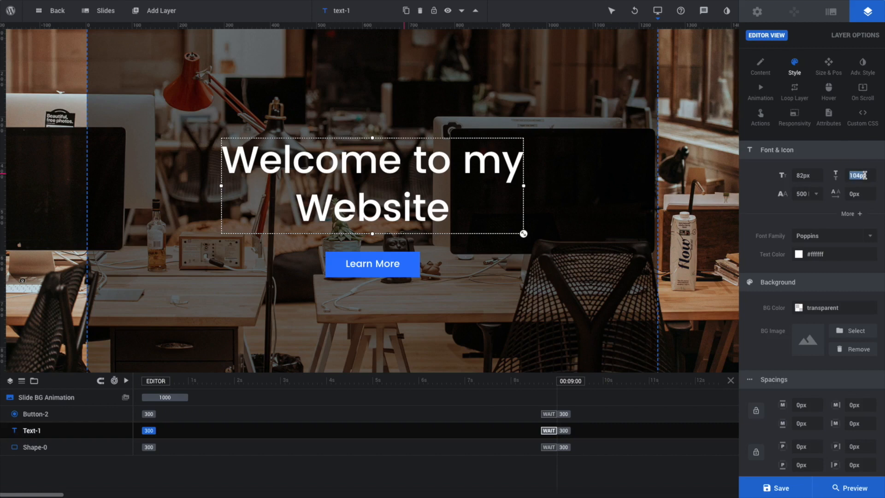
{"action": "type", "text": "90px"}
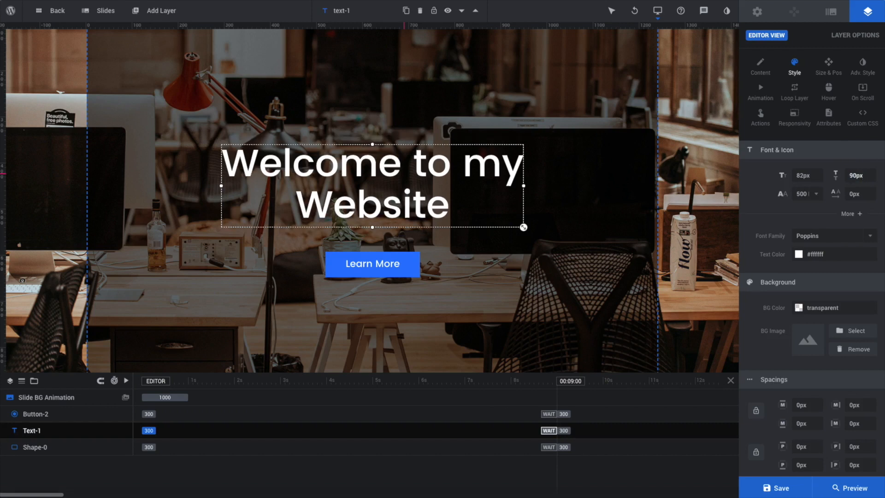
{"action": "left_click", "coordinate": [703, 177]}
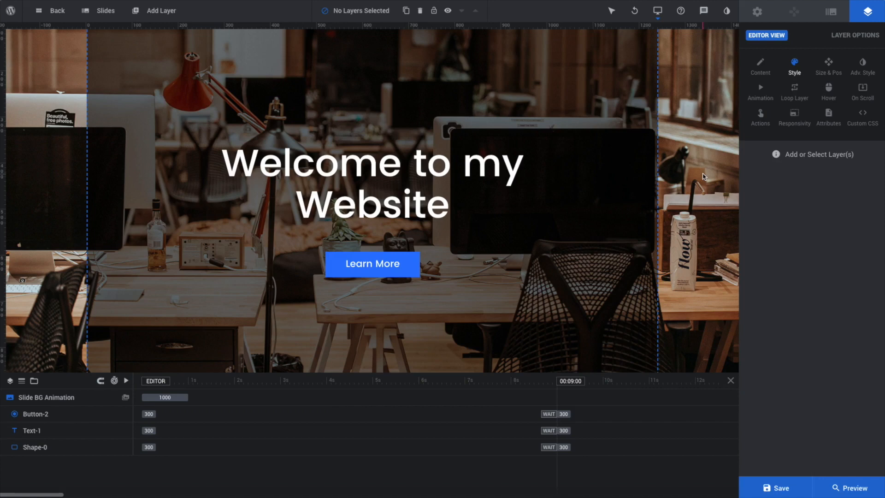
{"action": "left_click", "coordinate": [785, 487]}
Move the headline and the "Learn More" button together up by about 50px and save the module.
{"action": "left_click", "coordinate": [405, 171]}
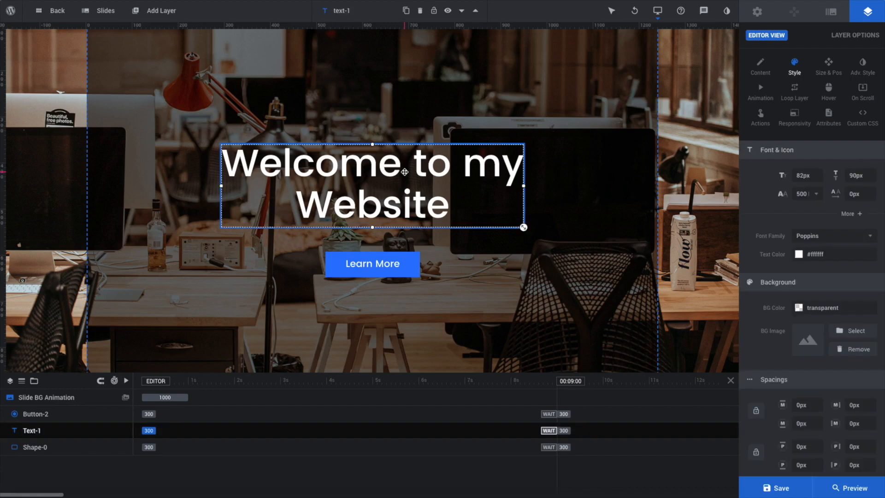
{"action": "left_click", "coordinate": [405, 269], "text": "shift"}
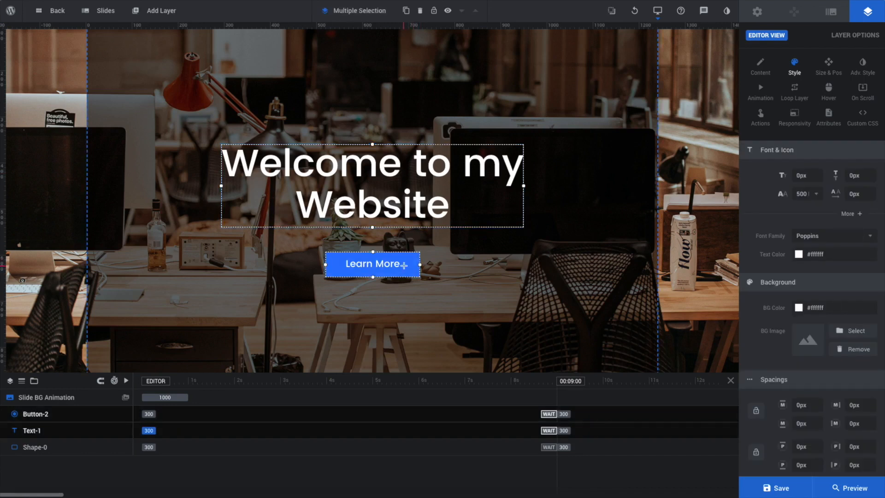
{"action": "key", "text": "shift+Up"}
{"action": "key", "text": "shift+Up"}
{"action": "key", "text": "shift+Up"}
{"action": "key", "text": "shift+Up"}
{"action": "key", "text": "shift+Up"}
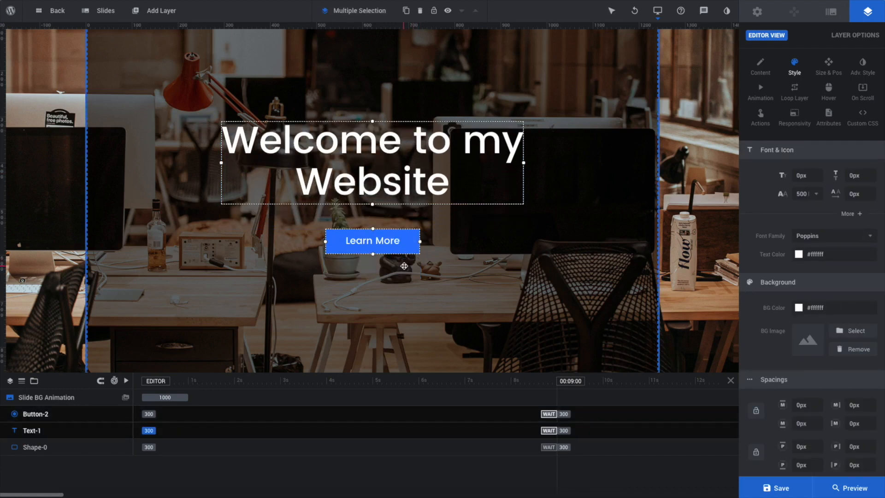
{"action": "left_click", "coordinate": [785, 488]}
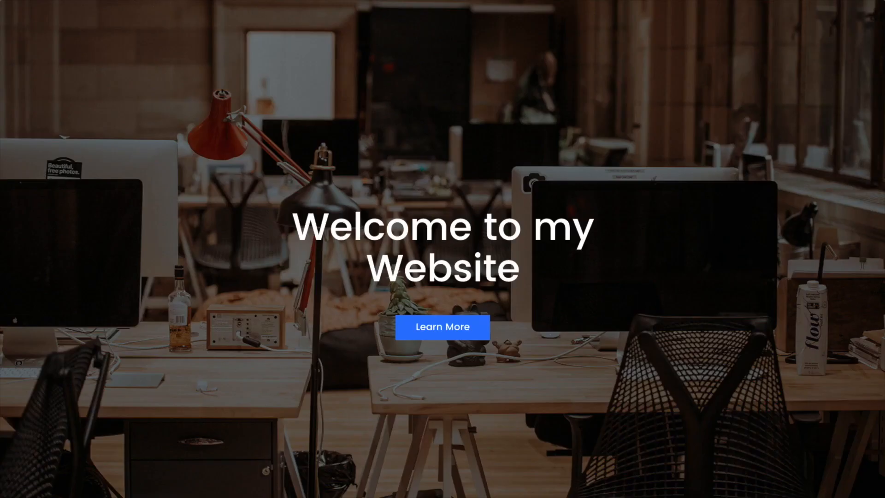
Reload the live page and examine the placement of the headline and button within the full-height header.
{"action": "key", "text": "F5"}
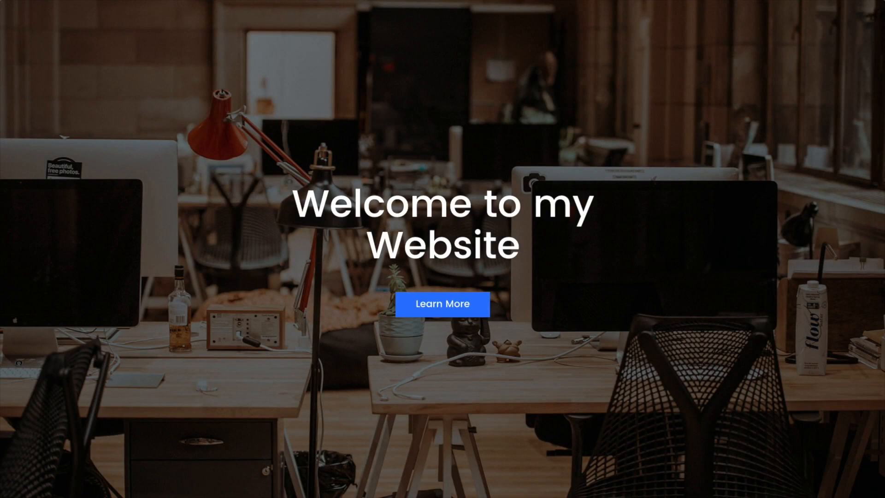
{"action": "scroll", "coordinate": [376, 90], "scroll_direction": "down", "scroll_amount": 6}
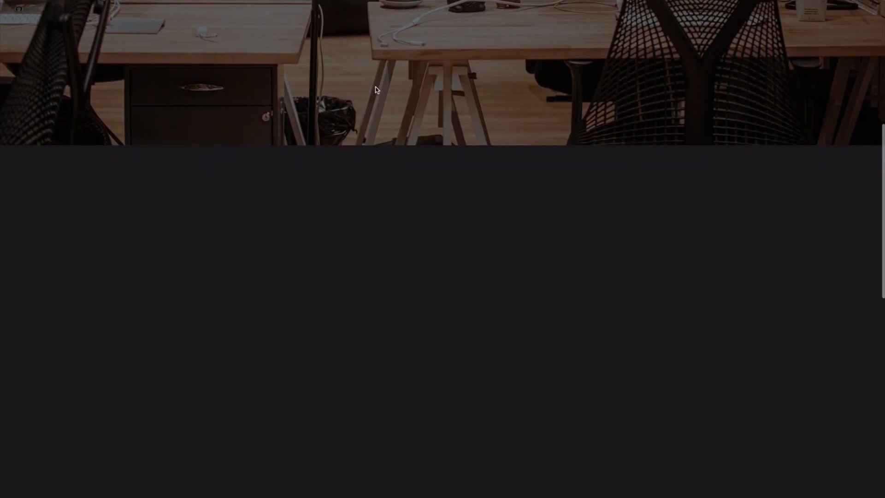
{"action": "scroll", "coordinate": [376, 90], "scroll_direction": "up", "scroll_amount": 6}
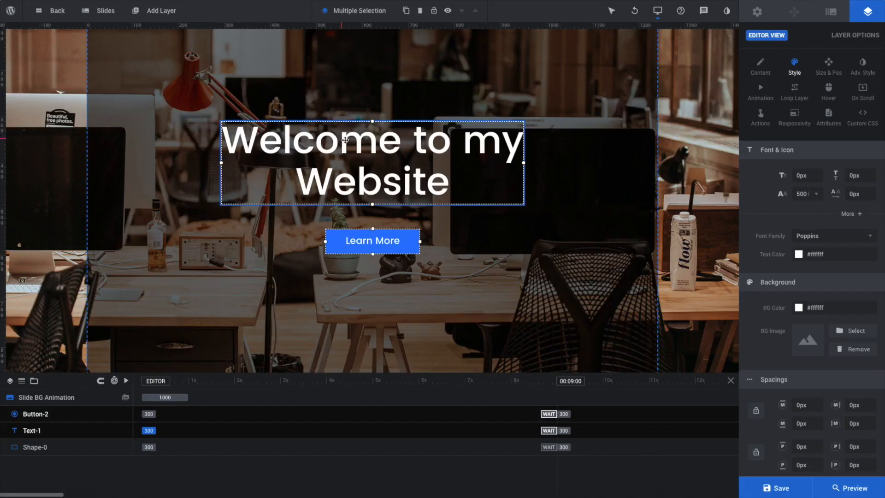
Apply the "Smooth Pop Up v.2" entrance animation from the Pop Ups presets to the headline.
{"action": "left_click", "coordinate": [704, 183]}
{"action": "left_click", "coordinate": [486, 172]}
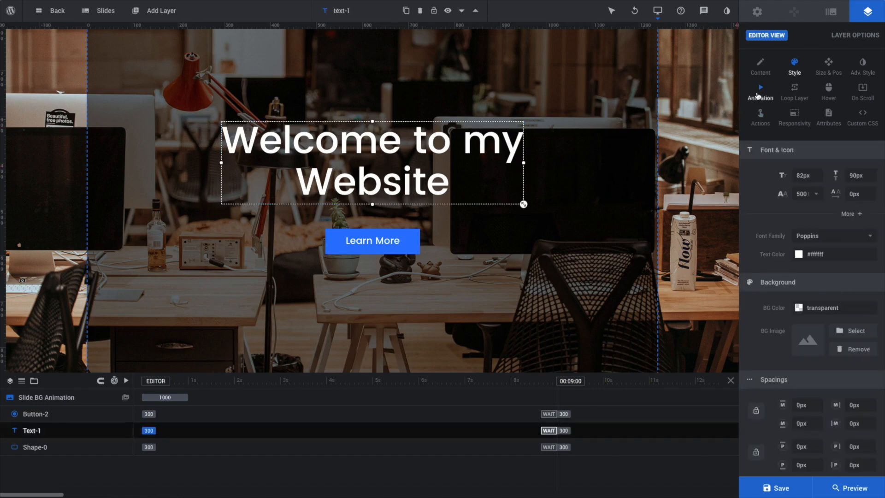
{"action": "left_click", "coordinate": [757, 95]}
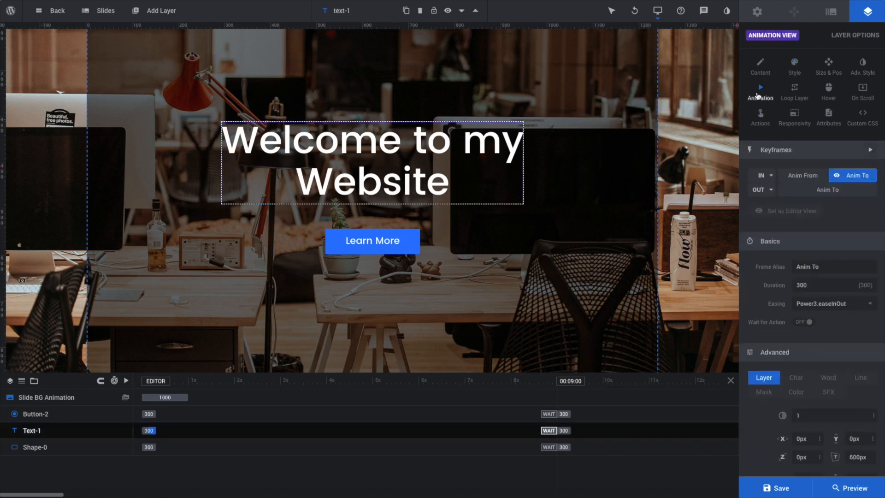
{"action": "left_click", "coordinate": [768, 180]}
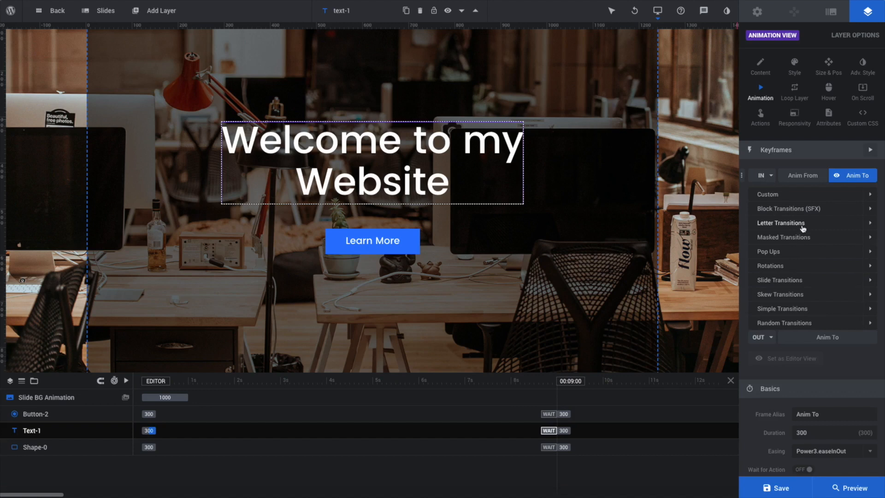
{"action": "left_click", "coordinate": [768, 251]}
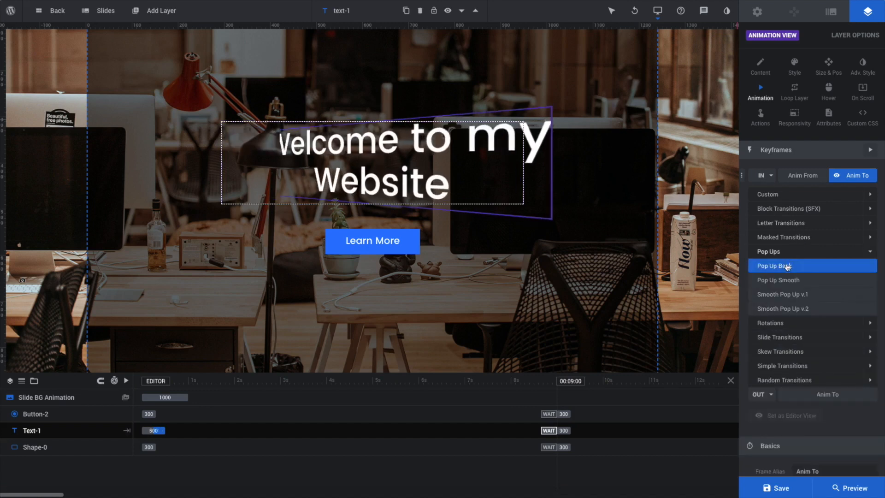
{"action": "left_click", "coordinate": [787, 280]}
{"action": "left_click", "coordinate": [791, 294]}
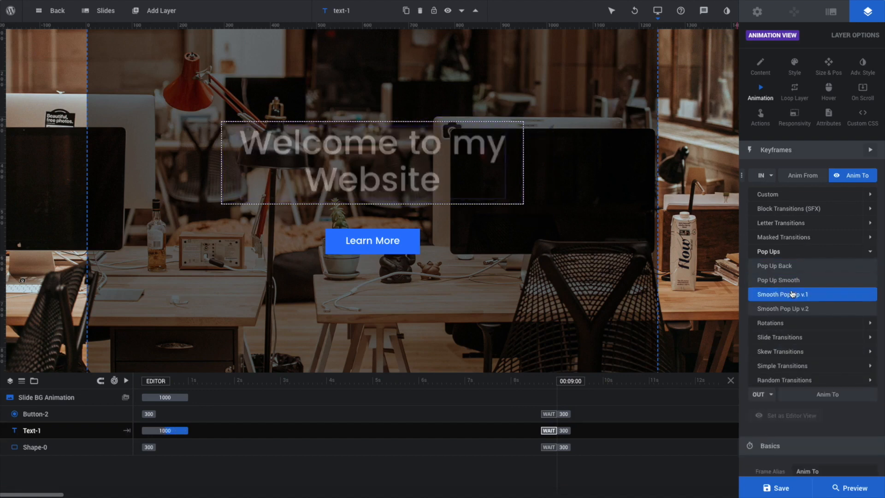
{"action": "left_click", "coordinate": [793, 308]}
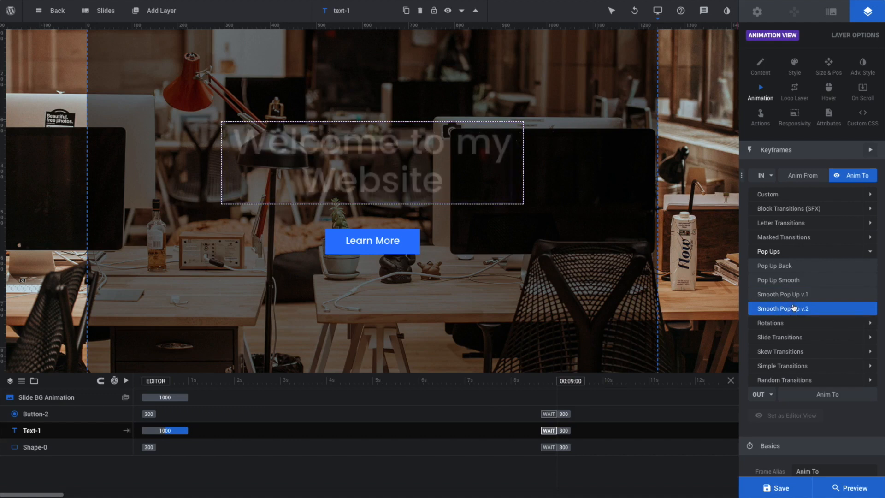
{"action": "left_click", "coordinate": [793, 308]}
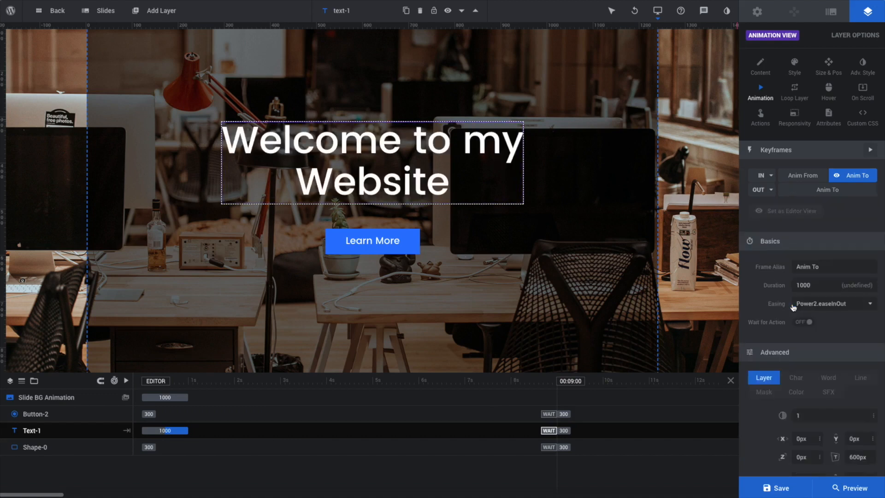
Give the "Learn More" button an entrance animation with a duration of 1000 ms.
{"action": "mouse_move", "coordinate": [743, 177]}
{"action": "left_click", "coordinate": [712, 178]}
{"action": "left_click", "coordinate": [372, 240]}
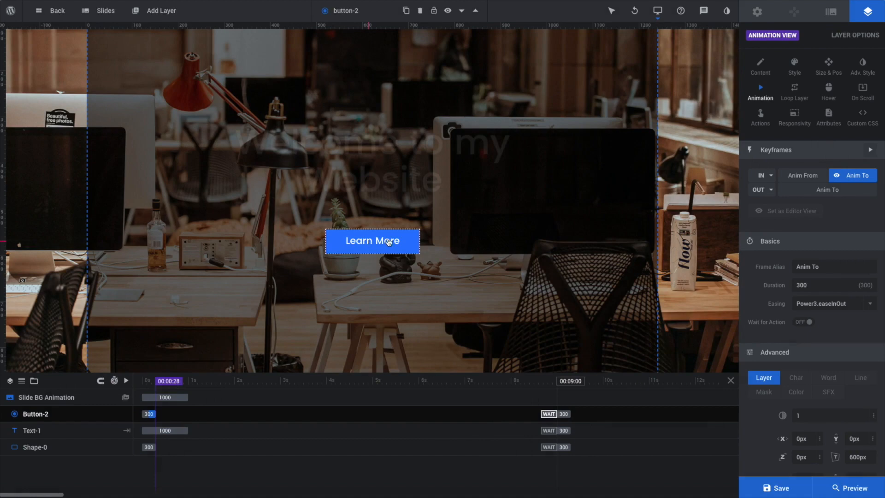
{"action": "left_click", "coordinate": [732, 177]}
{"action": "left_click", "coordinate": [695, 206]}
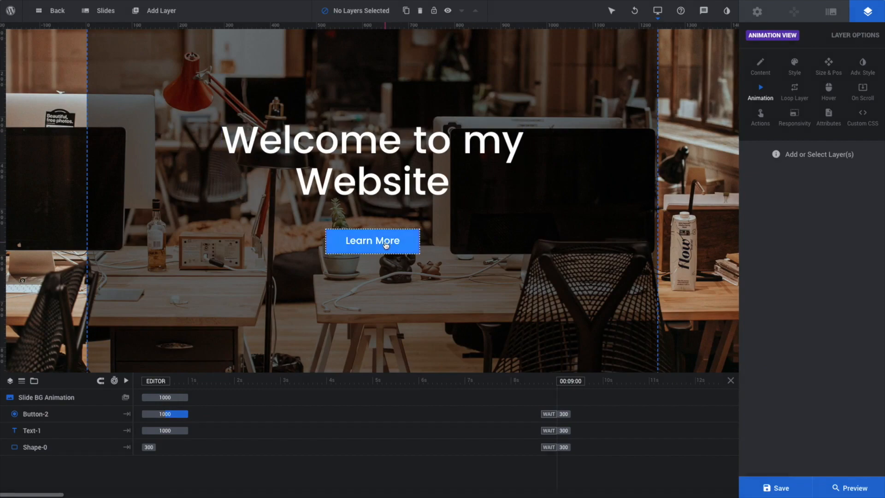
Place Text-1 above Button-2 in the timeline and stagger their entrance animations to start at about 0.5 s and 1 s.
{"action": "mouse_move", "coordinate": [157, 383]}
{"action": "left_mouse_down"}
{"action": "mouse_move", "coordinate": [209, 383]}
{"action": "mouse_move", "coordinate": [148, 383]}
{"action": "left_mouse_up"}
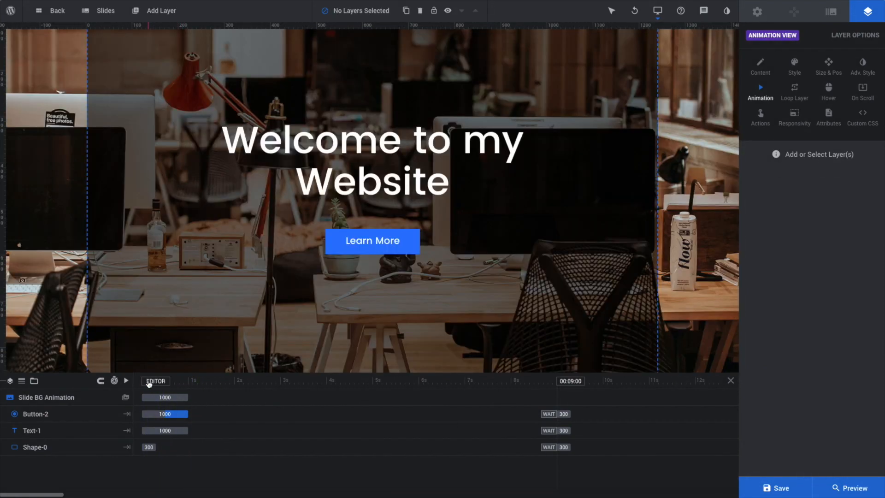
{"action": "left_click_drag", "start_coordinate": [29, 432], "coordinate": [30, 413]}
{"action": "left_click_drag", "start_coordinate": [147, 414], "coordinate": [197, 430]}
{"action": "left_click", "coordinate": [150, 430]}
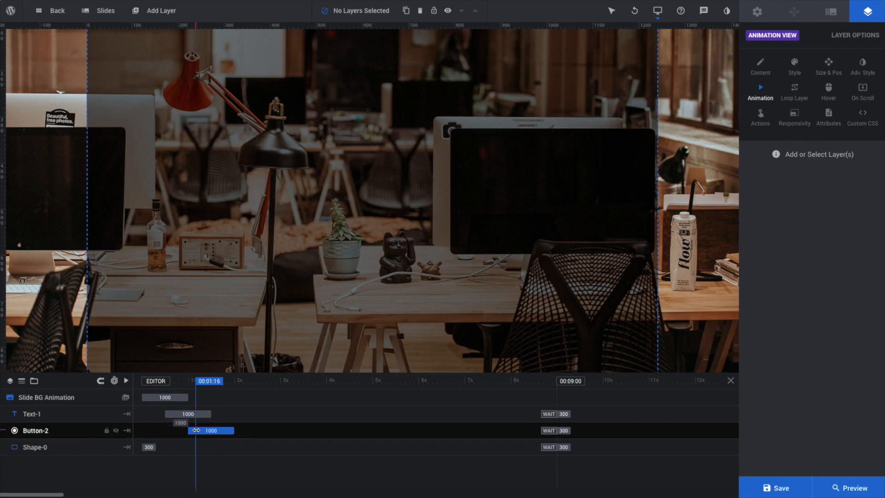
{"action": "key", "text": "space"}
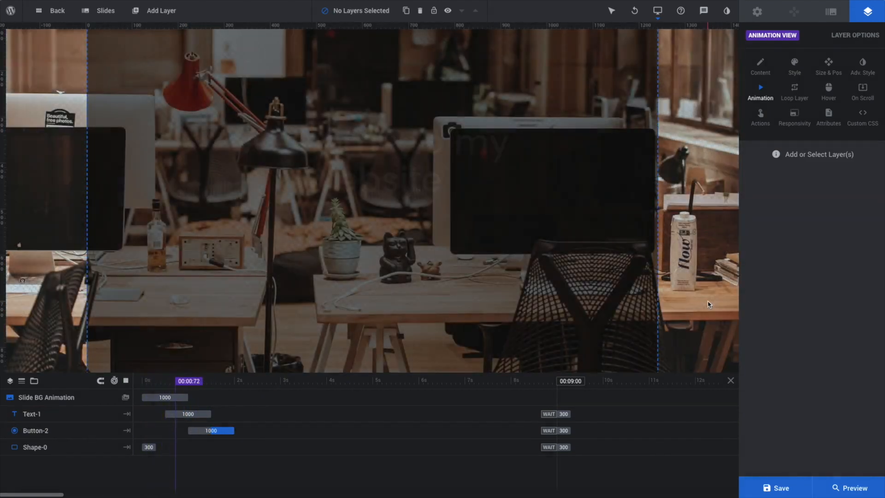
{"action": "key", "text": "space"}
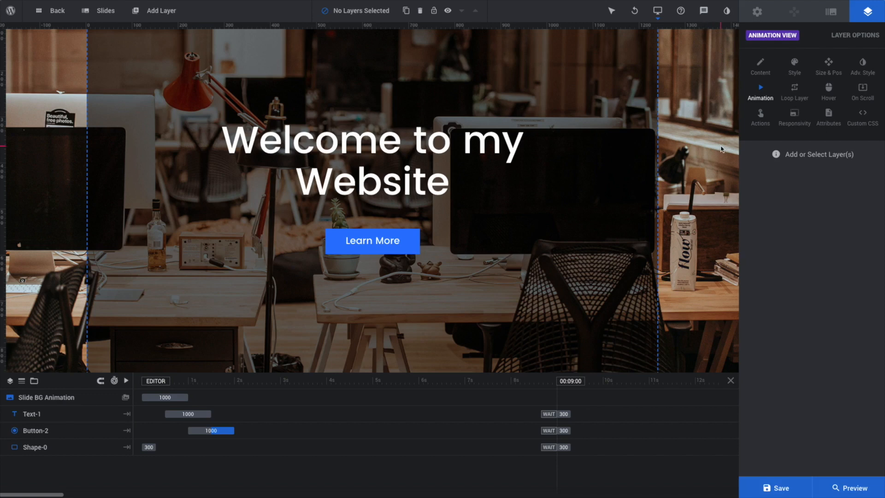
Enable the slide background's Ken Burns pan and zoom effect with both start and end scale at 120%.
{"action": "left_click", "coordinate": [832, 17]}
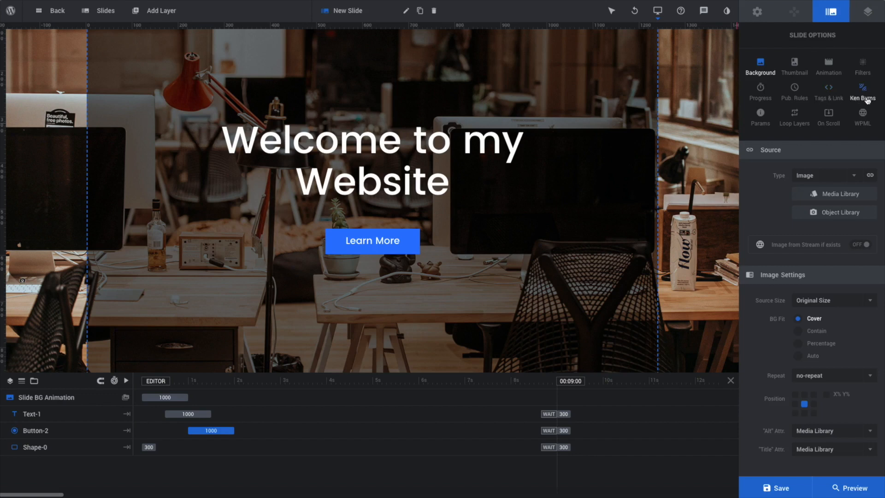
{"action": "left_click", "coordinate": [868, 100]}
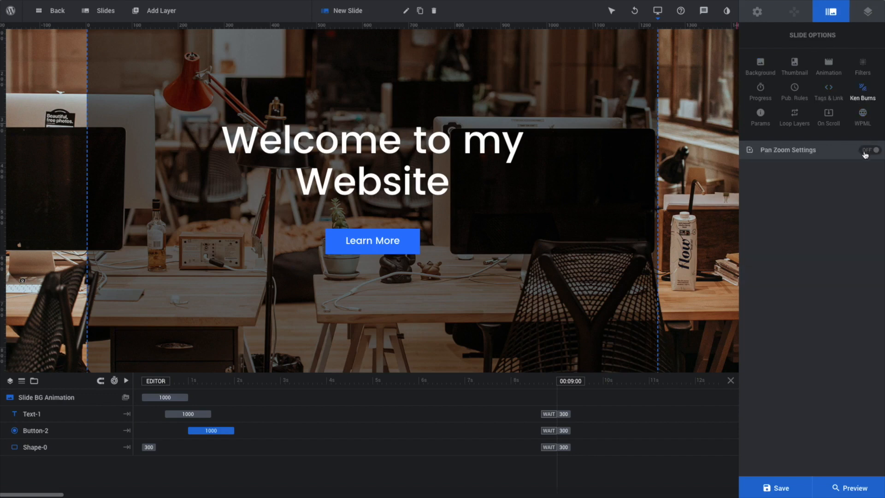
{"action": "left_click", "coordinate": [871, 154]}
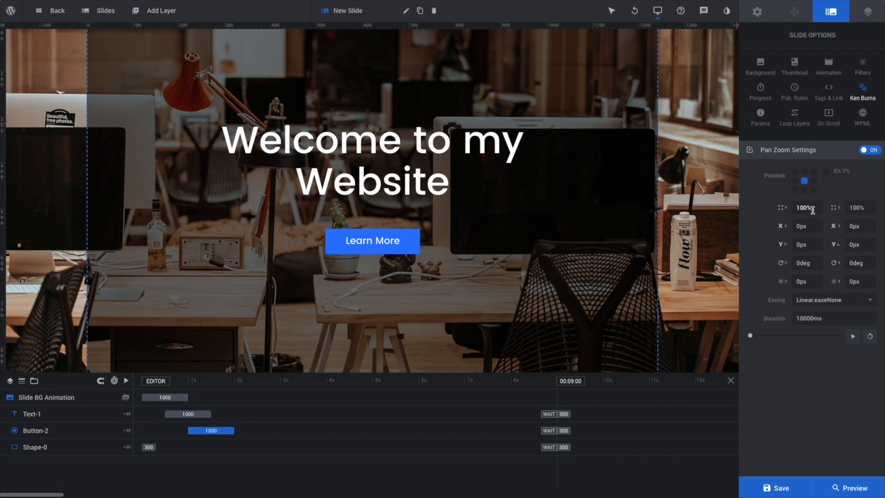
{"action": "left_click", "coordinate": [812, 209]}
{"action": "type", "text": "120"}
{"action": "key", "text": "Tab"}
{"action": "type", "text": "120"}
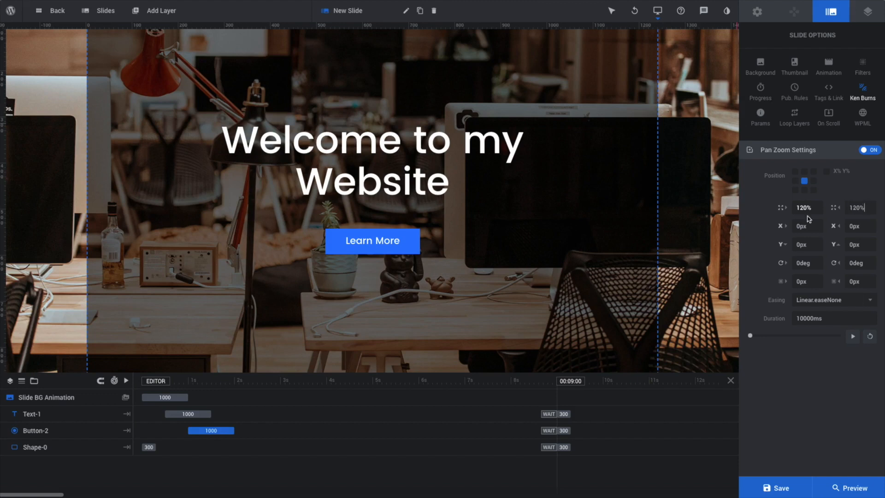
Set the background's horizontal pan to run from -100px to 100px over a duration of 20000ms.
{"action": "double_click", "coordinate": [802, 227]}
{"action": "type", "text": "-100px"}
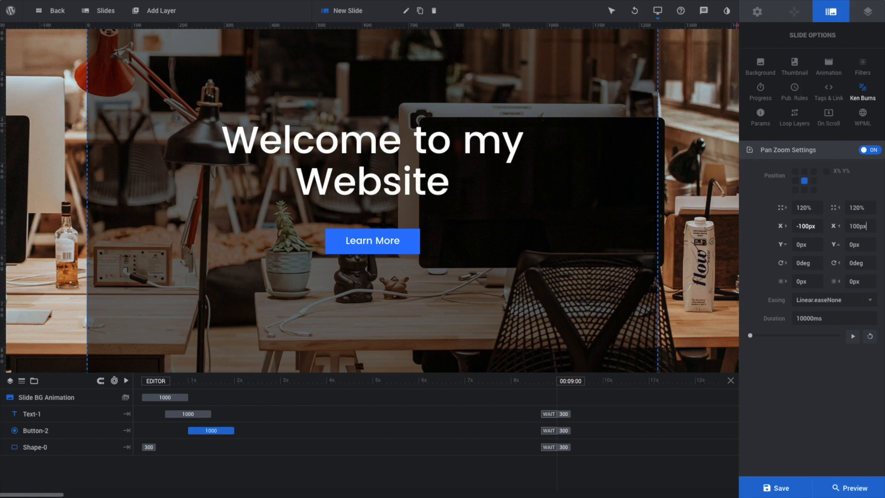
{"action": "double_click", "coordinate": [800, 318]}
{"action": "left_click", "coordinate": [800, 318]}
Preview the background's pan and zoom motion and return it to its starting position.
{"action": "left_click", "coordinate": [853, 336]}
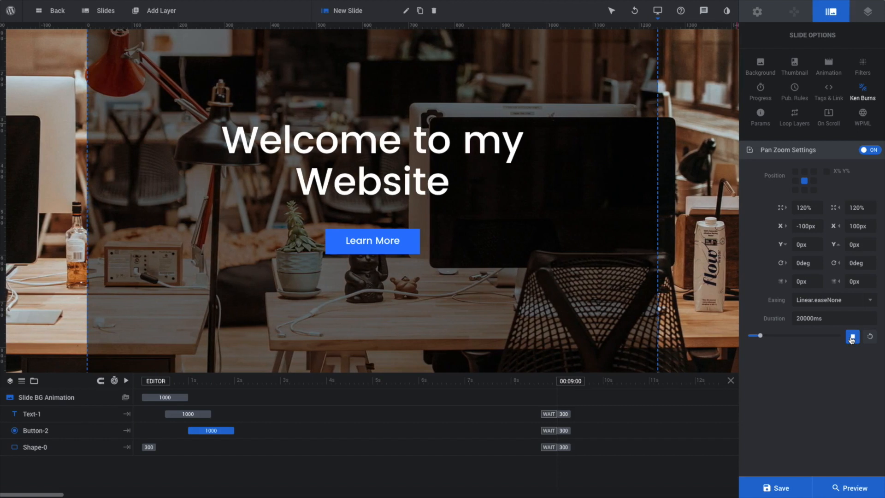
{"action": "left_click", "coordinate": [852, 337]}
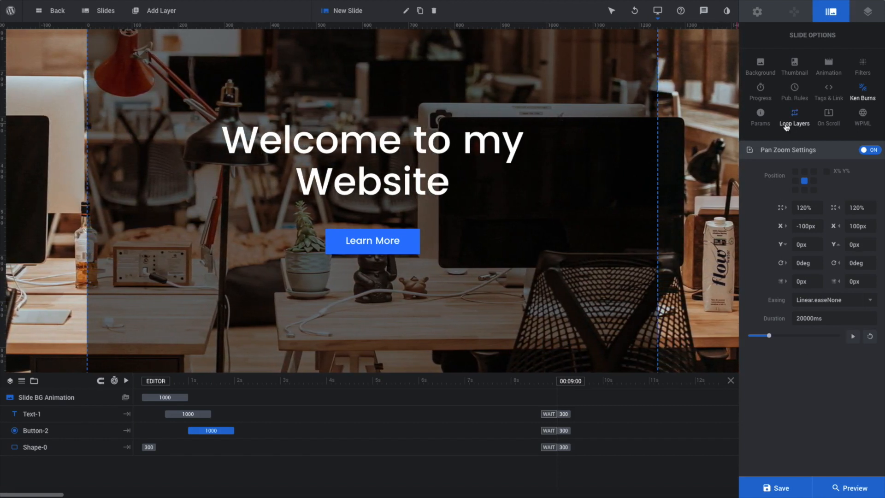
{"action": "left_click", "coordinate": [161, 381]}
{"action": "mouse_move", "coordinate": [160, 381]}
{"action": "left_mouse_down"}
{"action": "mouse_move", "coordinate": [490, 382]}
{"action": "mouse_move", "coordinate": [147, 382]}
{"action": "left_mouse_up"}
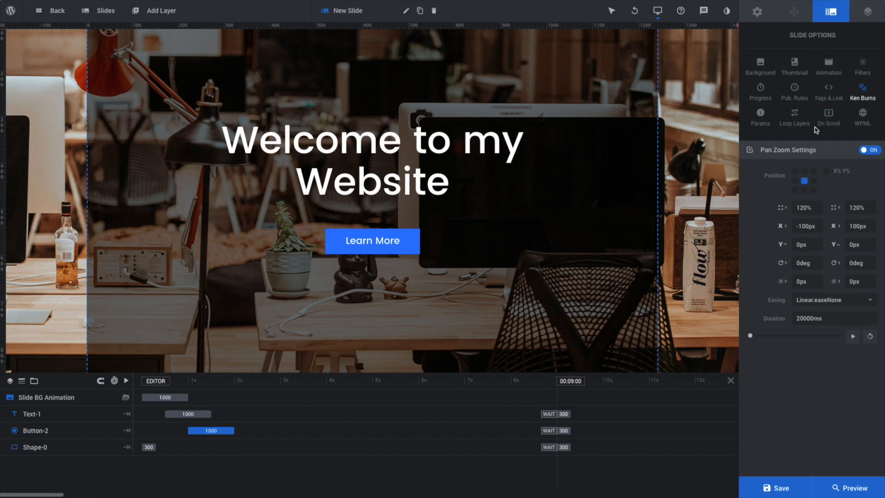
Set the slide background's on-scroll parallax level to 6 (30 %) and save the module.
{"action": "left_click", "coordinate": [833, 128]}
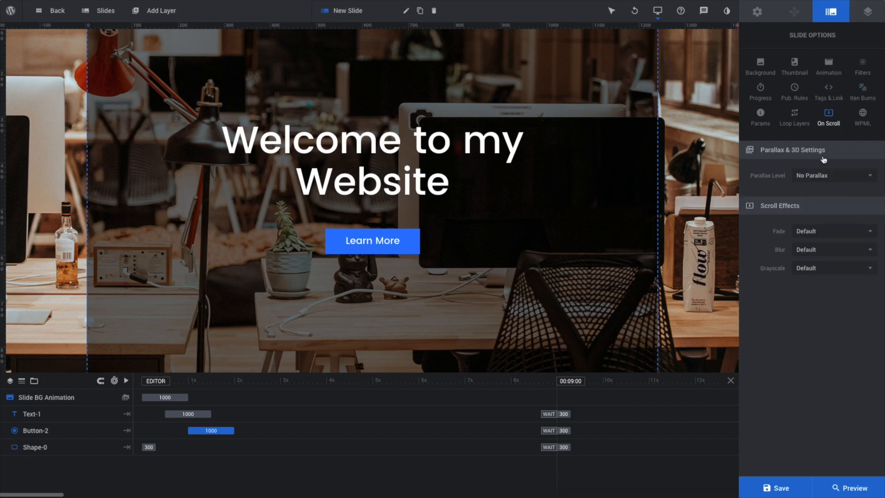
{"action": "left_click", "coordinate": [822, 177]}
{"action": "scroll", "coordinate": [829, 237], "scroll_direction": "down", "scroll_amount": 1}
{"action": "scroll", "coordinate": [829, 238], "scroll_direction": "down", "scroll_amount": 1}
{"action": "left_click", "coordinate": [846, 230]}
{"action": "left_click", "coordinate": [790, 487]}
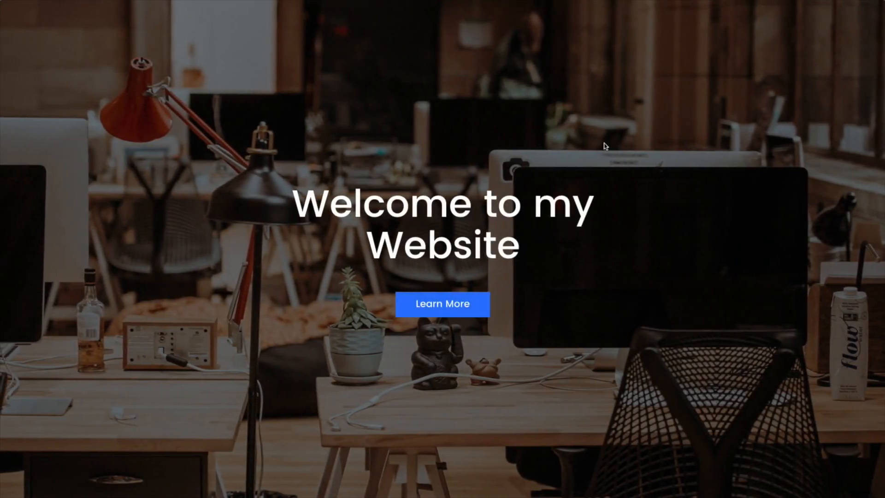
Examine the background's parallax on the live page at desktop size and at a 360 × 651 mobile size.
{"action": "scroll", "coordinate": [696, 202], "scroll_direction": "down", "scroll_amount": 2}
{"action": "scroll", "coordinate": [696, 214], "scroll_direction": "down", "scroll_amount": 5}
{"action": "scroll", "coordinate": [697, 214], "scroll_direction": "up", "scroll_amount": 2}
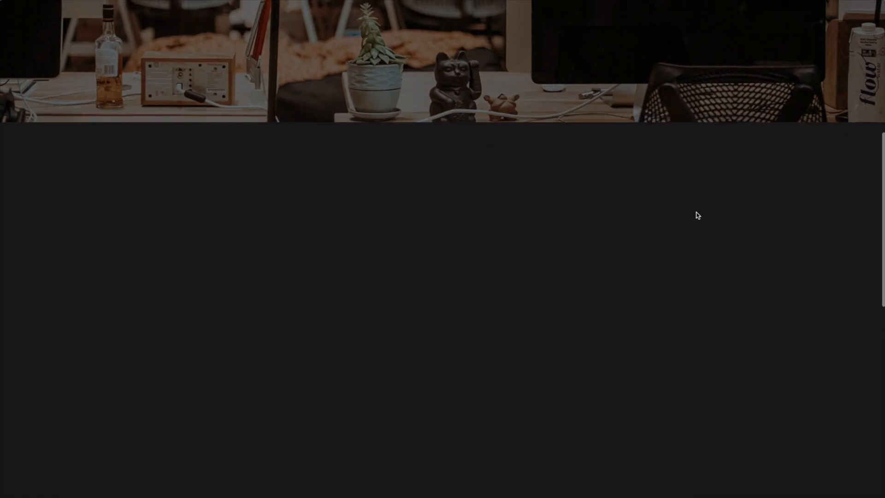
{"action": "scroll", "coordinate": [697, 214], "scroll_direction": "up", "scroll_amount": 6}
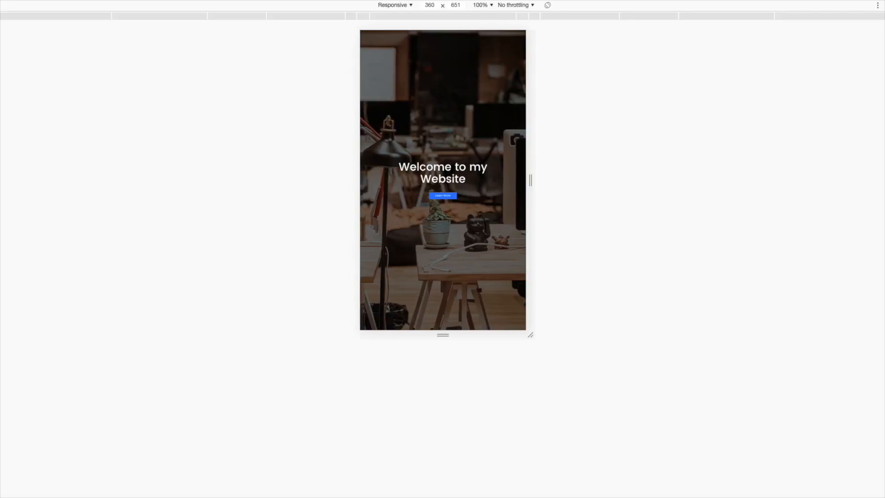
{"action": "scroll", "coordinate": [472, 195], "scroll_direction": "down", "scroll_amount": 3}
{"action": "scroll", "coordinate": [473, 196], "scroll_direction": "up", "scroll_amount": 3}
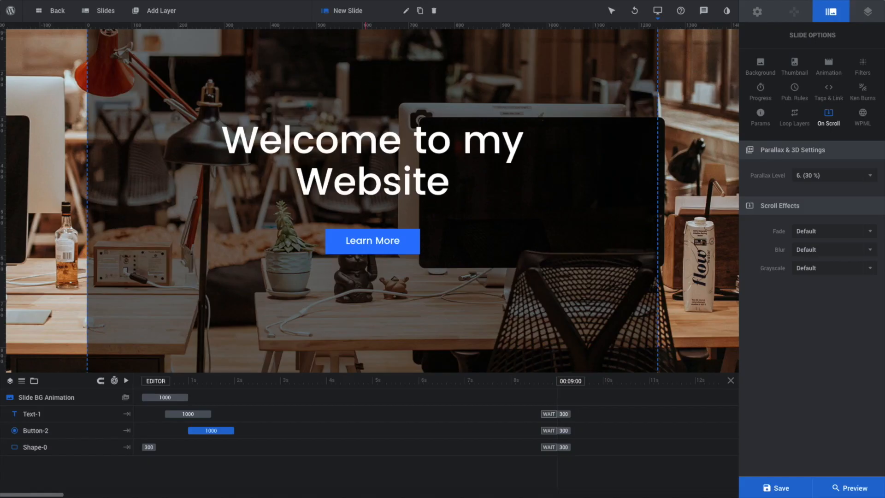
Enable the Mobile device variant of the module and switch the editor to it.
{"action": "mouse_move", "coordinate": [661, 20]}
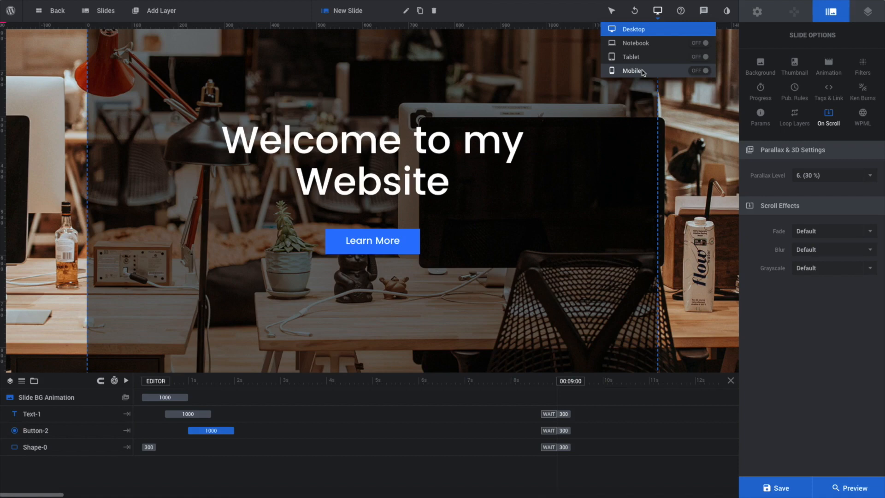
{"action": "left_click", "coordinate": [673, 73]}
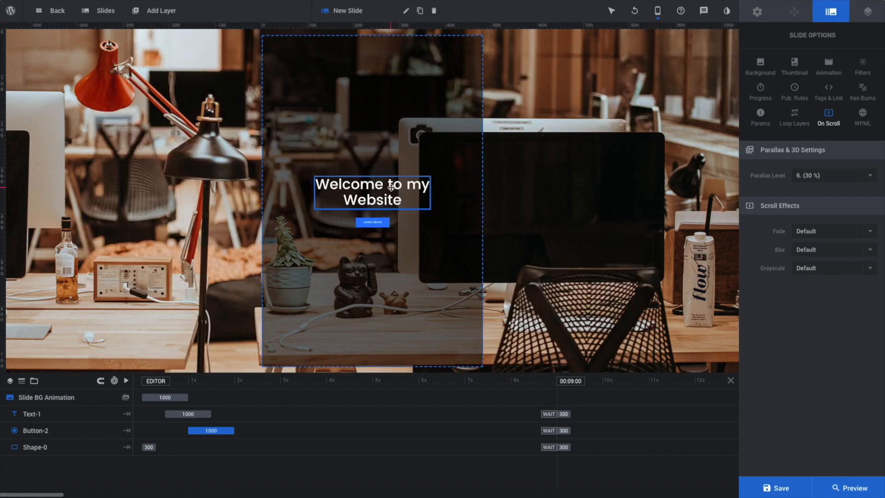
Enlarge the headline to most of the mobile layout's width, then scale up the Learn More button below it.
{"action": "left_click", "coordinate": [390, 187]}
{"action": "left_click_drag", "start_coordinate": [429, 209], "coordinate": [456, 229]}
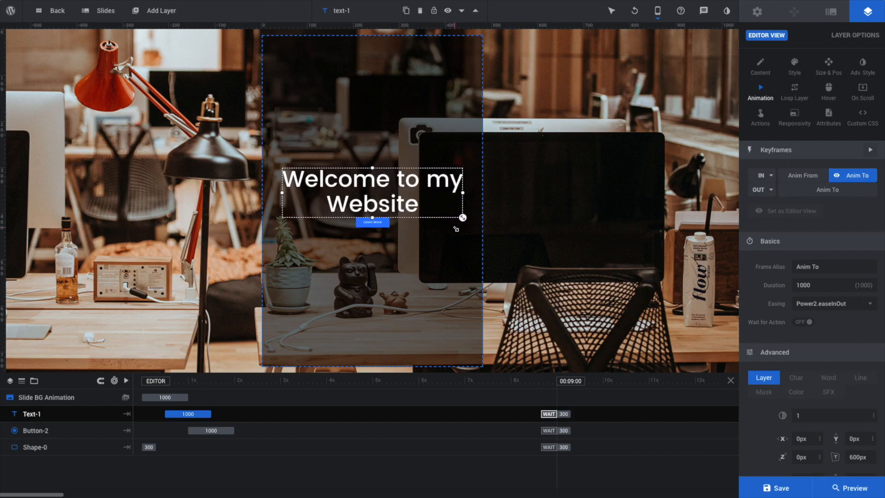
{"action": "left_click", "coordinate": [523, 235]}
{"action": "left_click", "coordinate": [377, 224]}
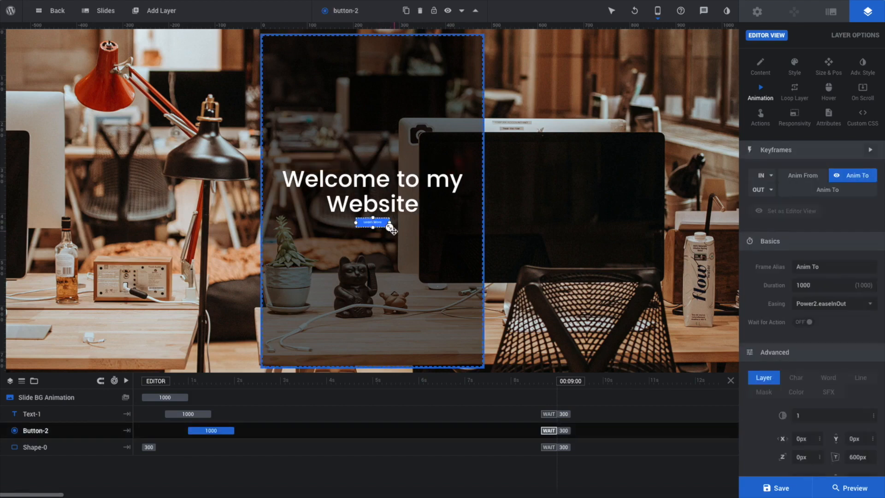
{"action": "left_click_drag", "start_coordinate": [389, 227], "coordinate": [415, 245]}
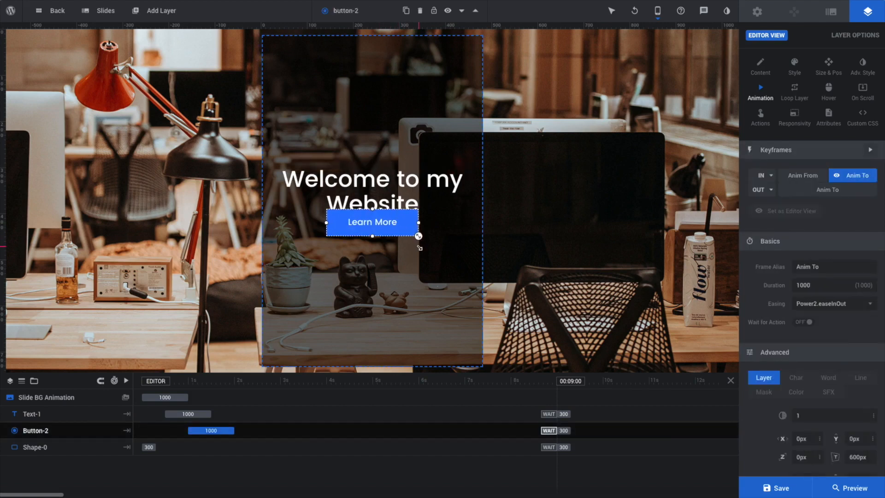
Move the mobile headline up 50 px to clear the Learn More button, keeping the button at its current height.
{"action": "left_click", "coordinate": [411, 194]}
{"action": "key", "text": "shift+Up"}
{"action": "key", "text": "shift+Up"}
{"action": "key", "text": "shift+Up"}
{"action": "key", "text": "shift+Up"}
{"action": "key", "text": "shift+Up"}
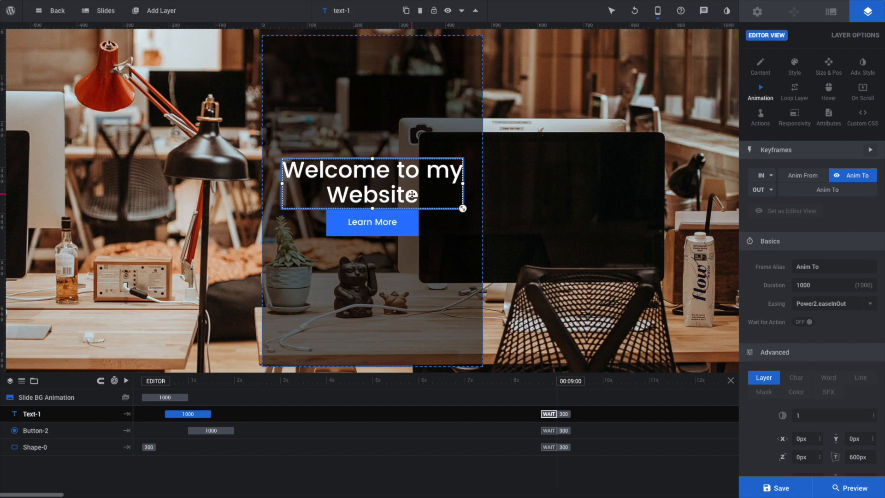
{"action": "left_click", "coordinate": [405, 221]}
{"action": "key", "text": "shift+Down"}
{"action": "key", "text": "shift+Up"}
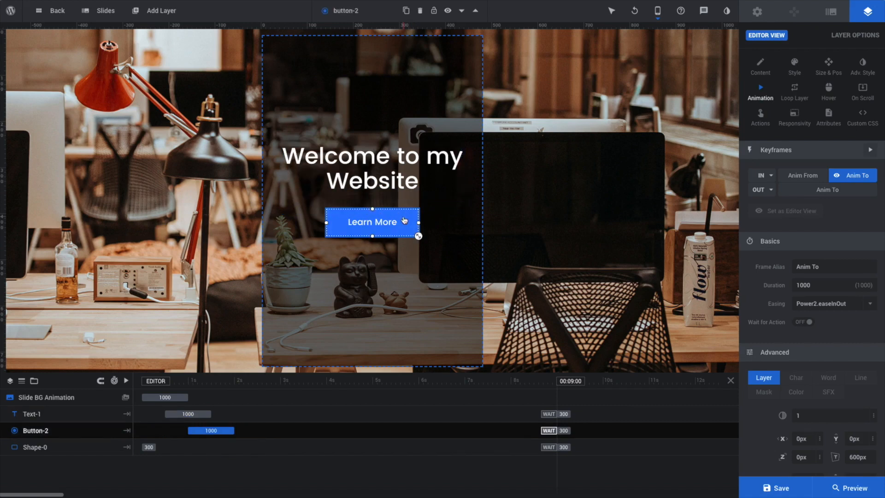
Save the mobile layout and refresh the live page at the 360 × 651 mobile size.
{"action": "left_click", "coordinate": [539, 212]}
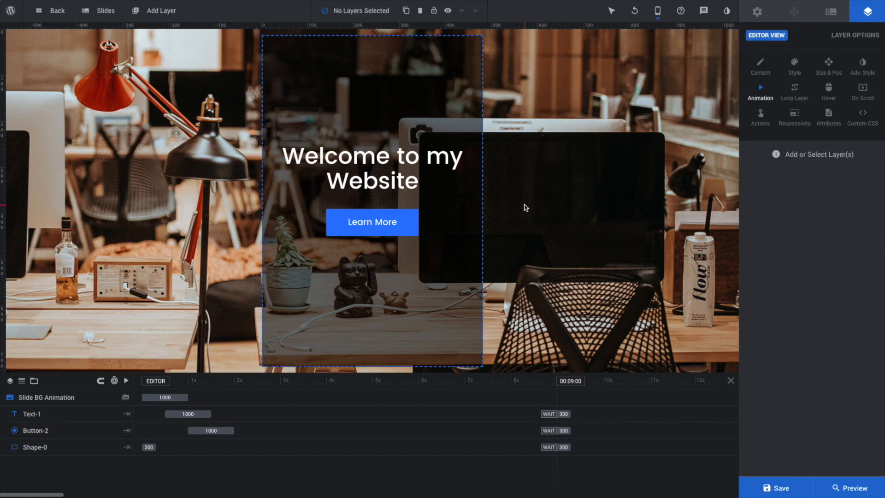
{"action": "left_click", "coordinate": [776, 487]}
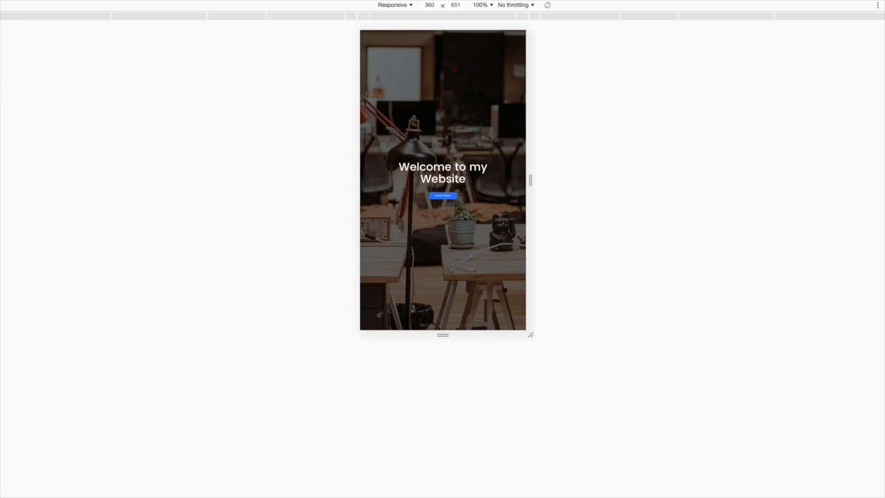
{"action": "key", "text": "super+r"}
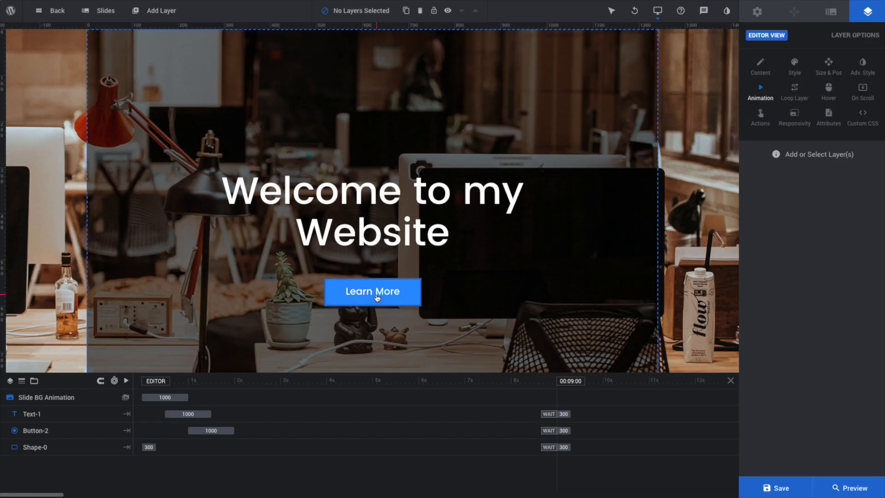
Add a Scroll below Slider action to the Learn More button in the desktop layout, triggered by a click.
{"action": "left_click", "coordinate": [376, 298]}
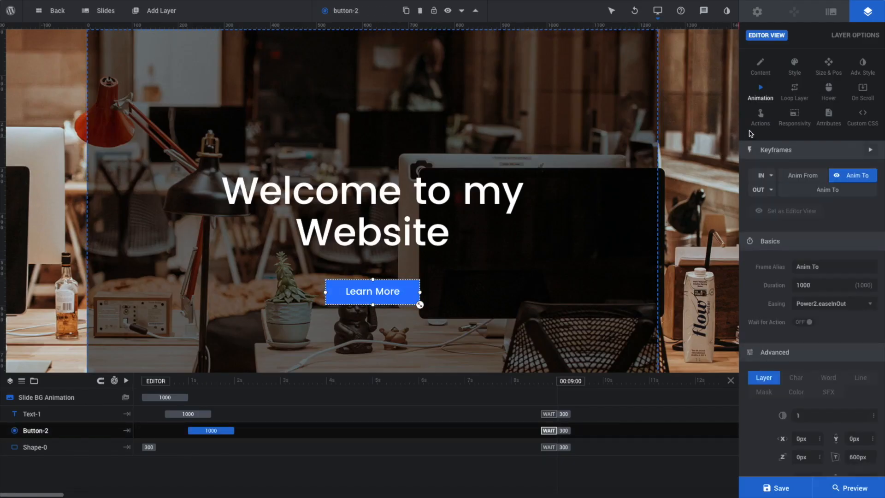
{"action": "left_click", "coordinate": [761, 121]}
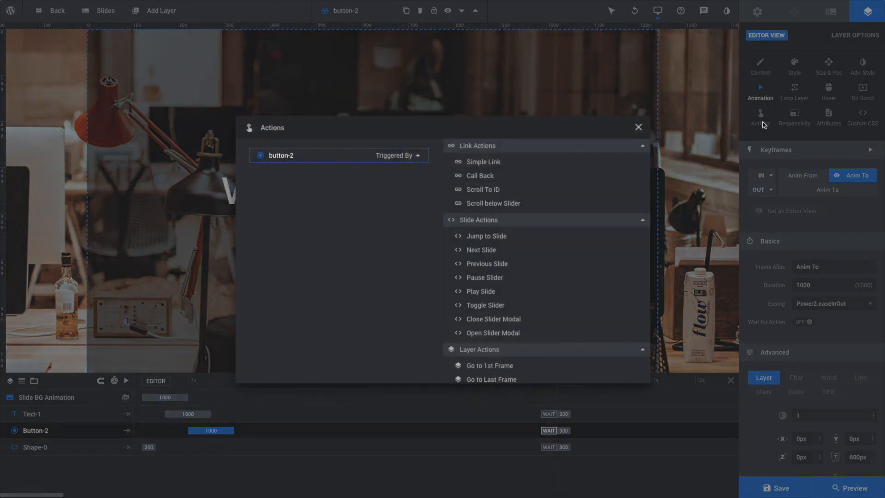
{"action": "left_click", "coordinate": [497, 204]}
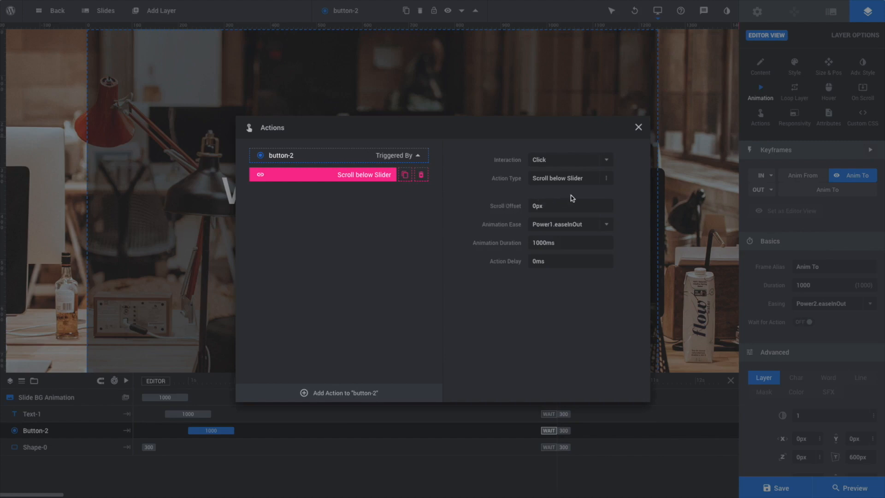
{"action": "left_click", "coordinate": [638, 128]}
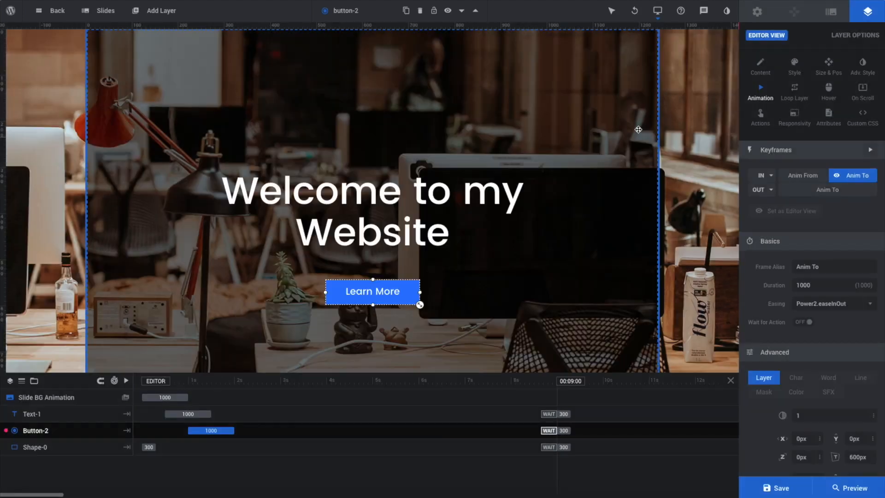
Save the module and test the Learn More button's scroll on the live page, returning to the page top.
{"action": "left_click", "coordinate": [777, 487]}
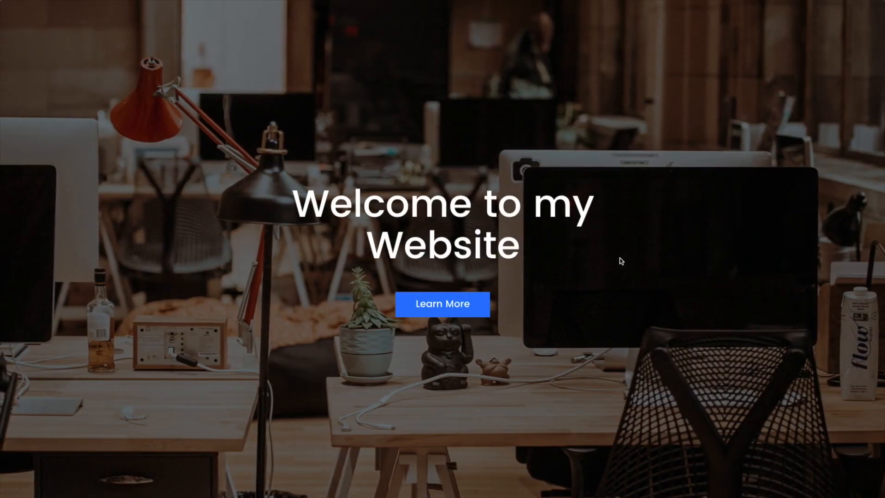
{"action": "left_click", "coordinate": [458, 312]}
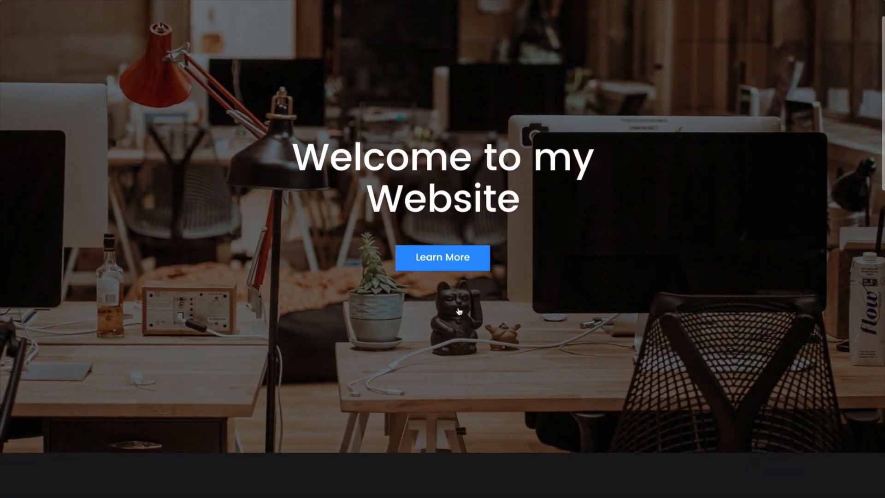
{"action": "scroll", "coordinate": [459, 311], "scroll_direction": "up", "scroll_amount": 10}
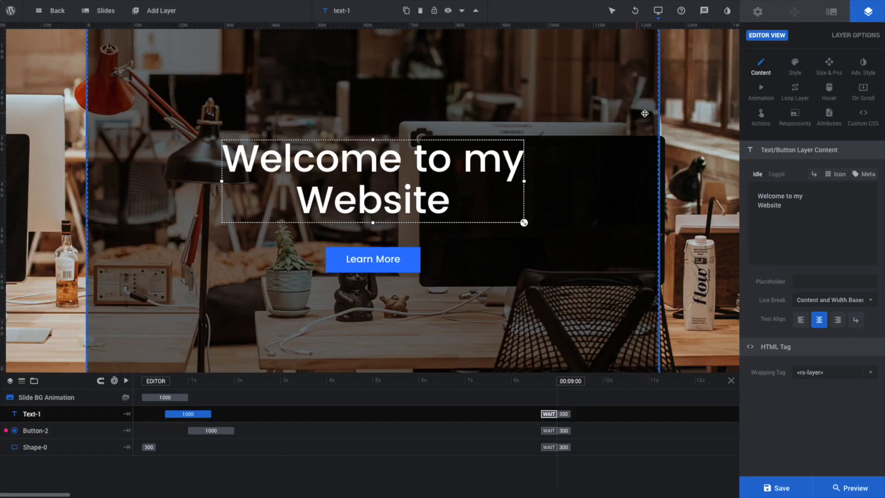
Set the module layout's sizing to Full-Width, save it and check the header on the live page.
{"action": "left_click", "coordinate": [756, 12]}
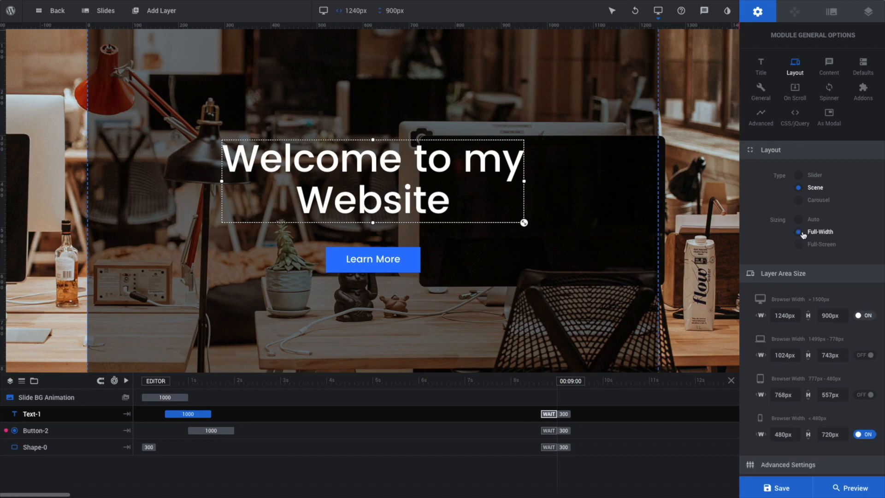
{"action": "left_click", "coordinate": [783, 487]}
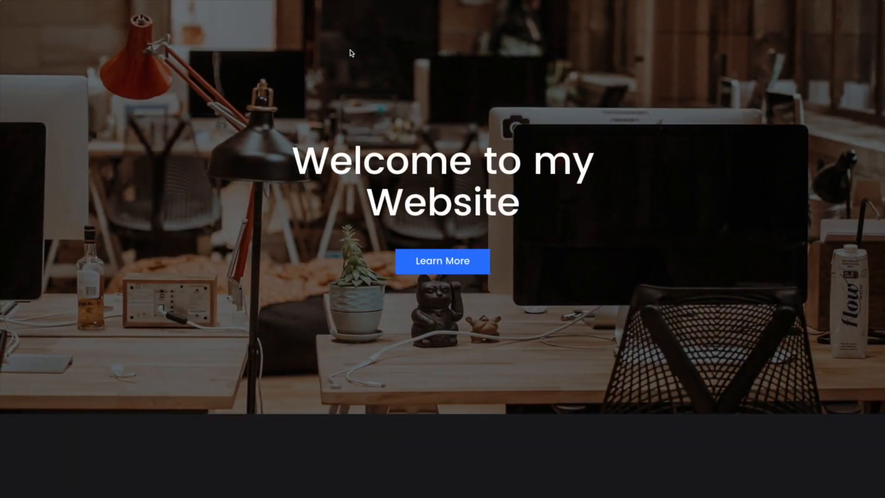
{"action": "scroll", "coordinate": [350, 53], "scroll_direction": "down", "scroll_amount": 6}
{"action": "scroll", "coordinate": [350, 53], "scroll_direction": "up", "scroll_amount": 6}
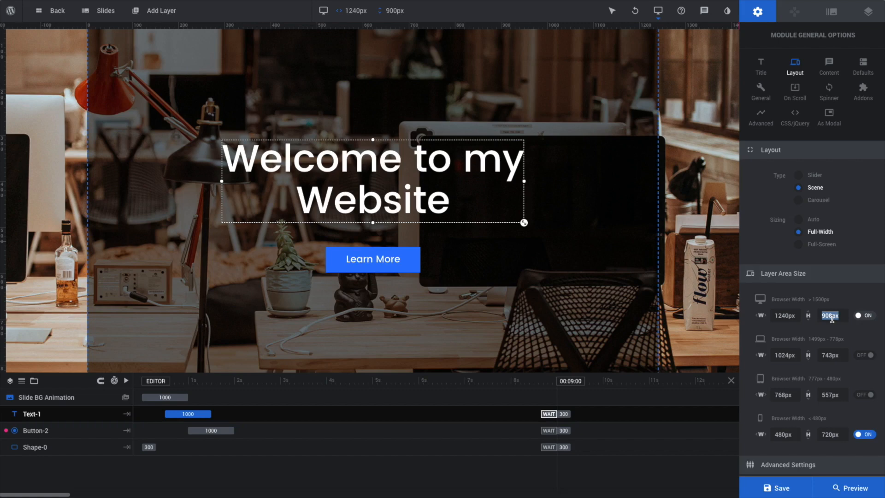
Set the desktop layer area height to 700px and save the module.
{"action": "type", "text": "0"}
{"action": "key", "text": "Return"}
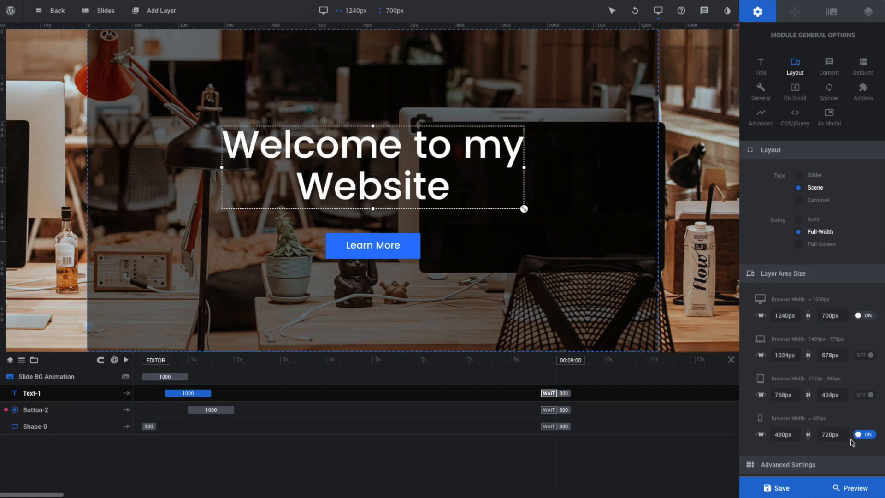
{"action": "left_click", "coordinate": [800, 482]}
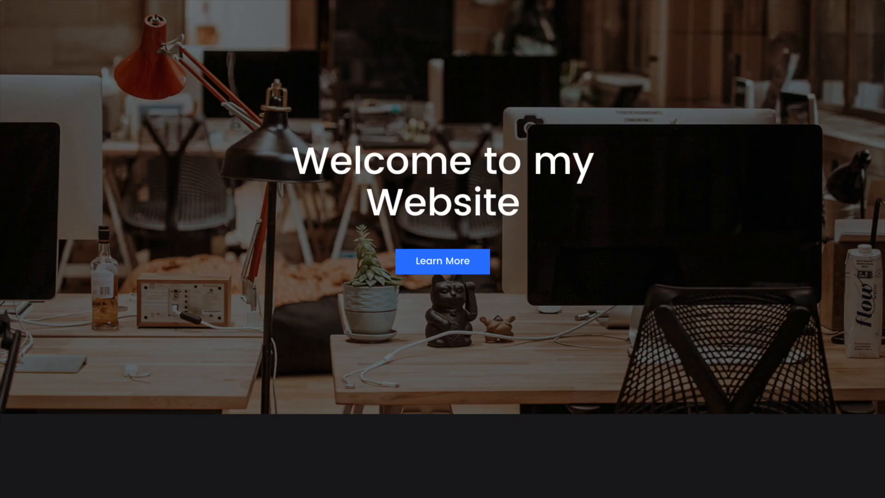
Refresh the live page and examine the header's reduced height while scrolling down and back up.
{"action": "key", "text": "F5"}
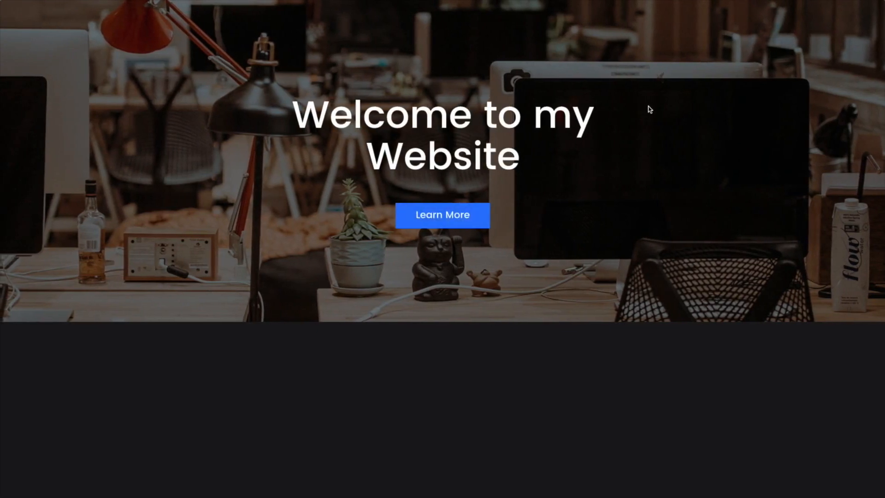
{"action": "scroll", "coordinate": [647, 109], "scroll_direction": "down", "scroll_amount": 3}
{"action": "scroll", "coordinate": [648, 108], "scroll_direction": "up", "scroll_amount": 3}
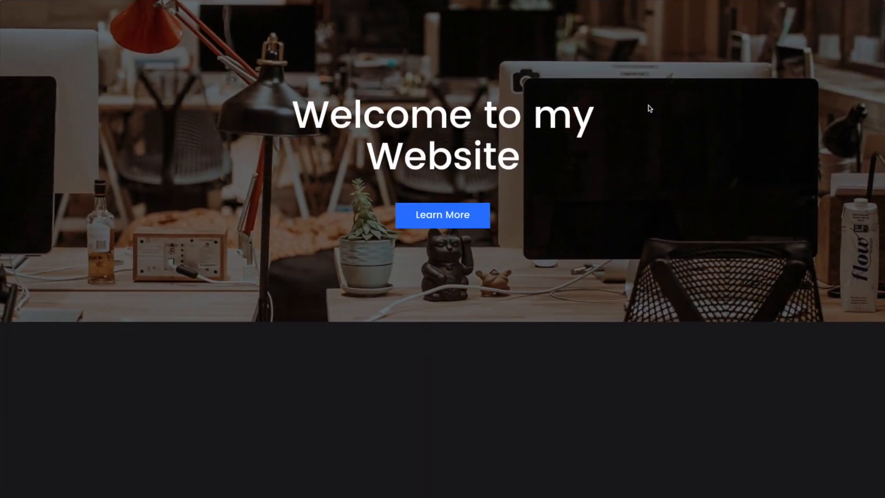